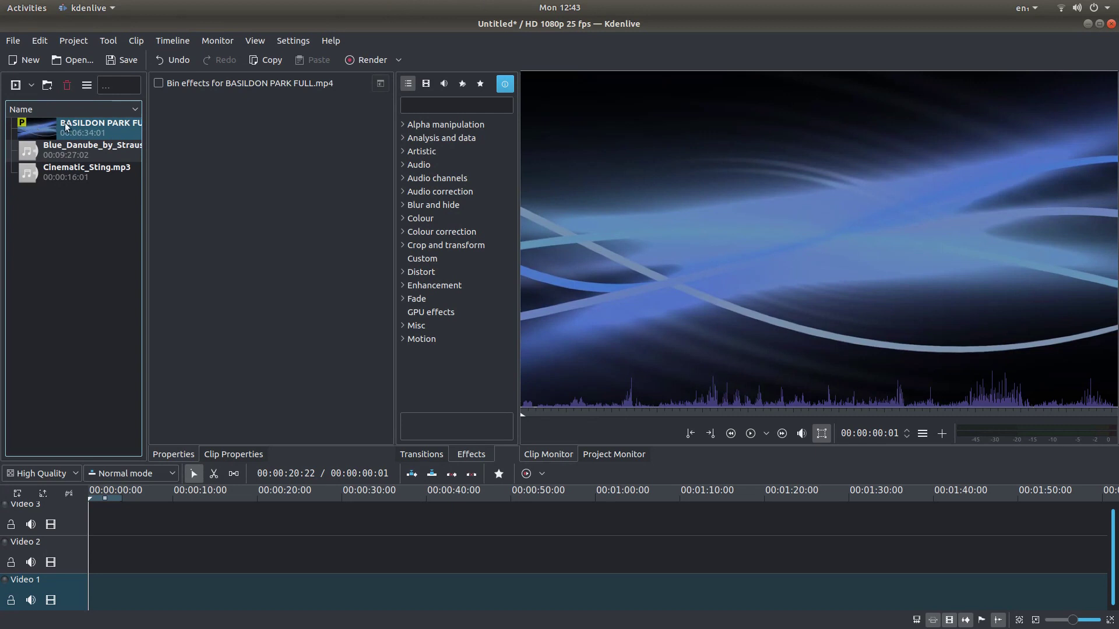
# - Place BASILDON PARK FULL.mp4 at the start of Video 1 and apply Volume (keyframable) with its gain at -60 dB
pyautogui.moveTo(33, 125); pyautogui.dragTo(169, 588)
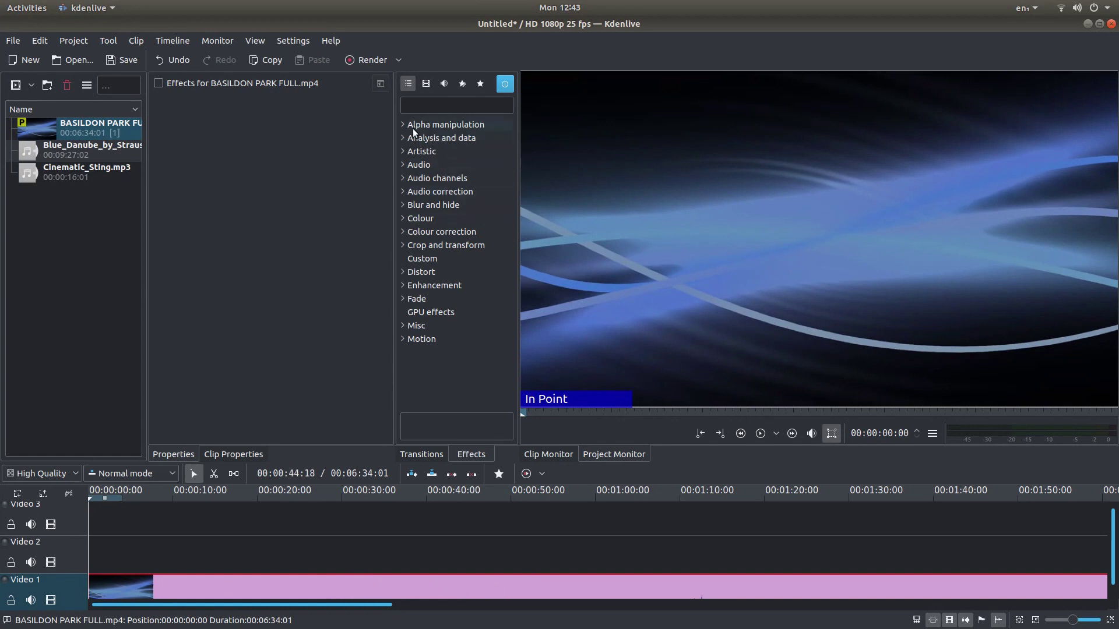
pyautogui.click(403, 192)
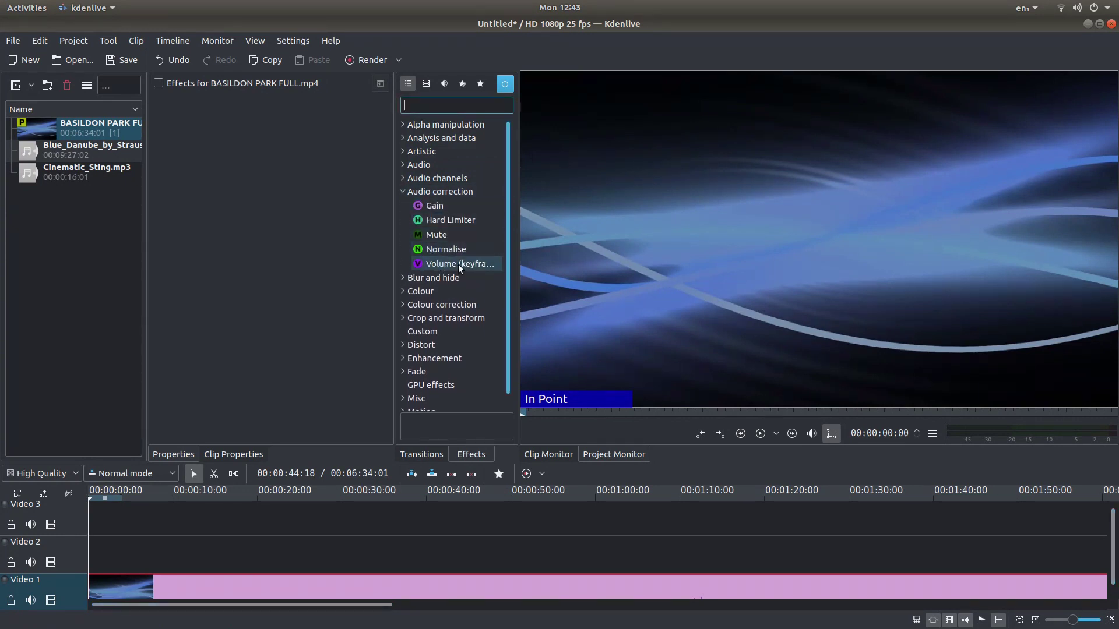
pyautogui.moveTo(458, 264); pyautogui.dragTo(149, 587)
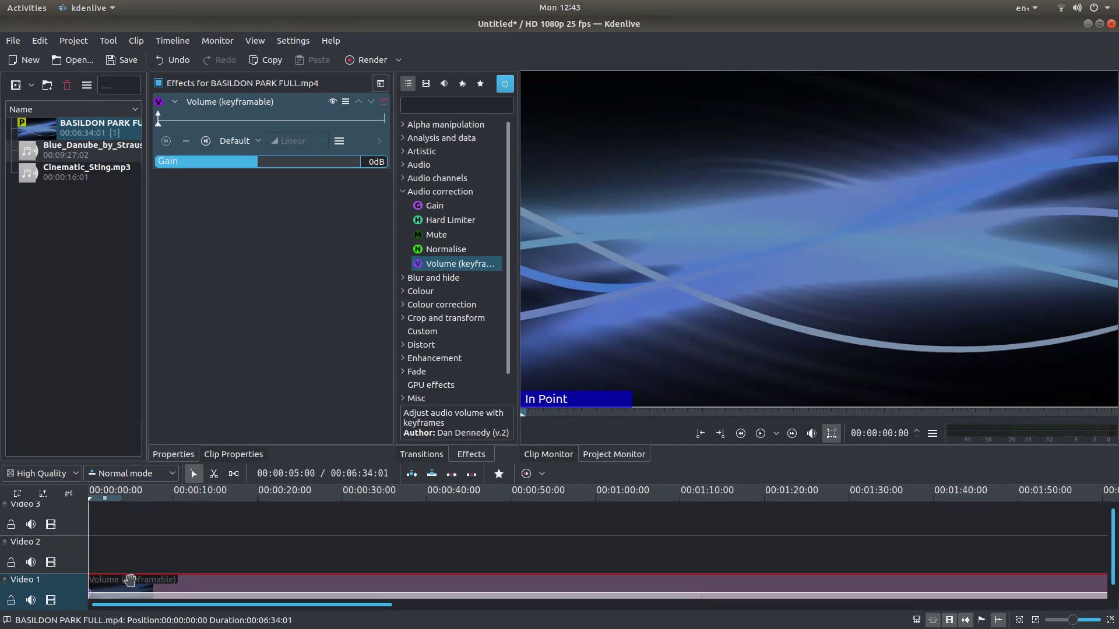
pyautogui.moveTo(254, 164); pyautogui.dragTo(156, 170)
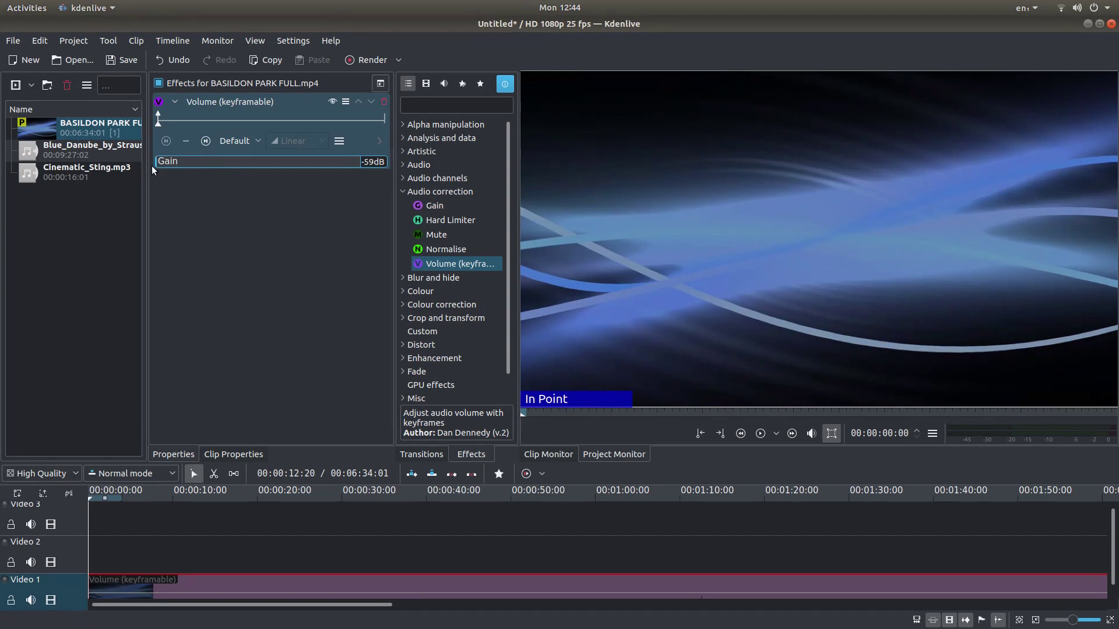
pyautogui.moveTo(153, 165); pyautogui.dragTo(148, 163)
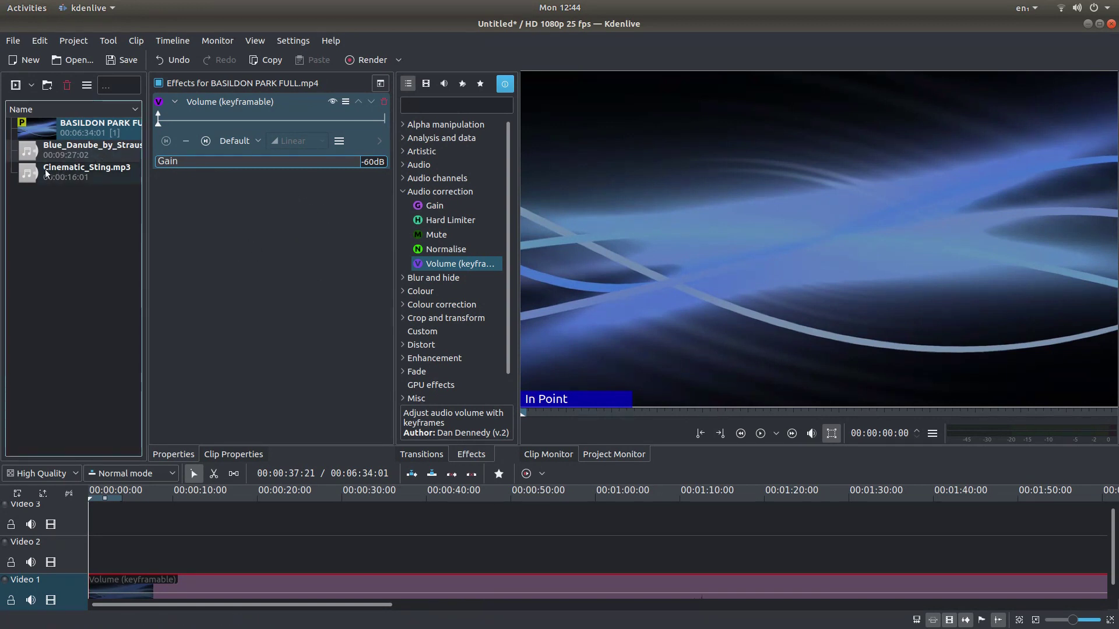
# - Place Cinematic_Sting.mp3 at the start of Video 2, above the Basildon Park clip
pyautogui.click(81, 164)
pyautogui.moveTo(81, 162); pyautogui.dragTo(155, 559)
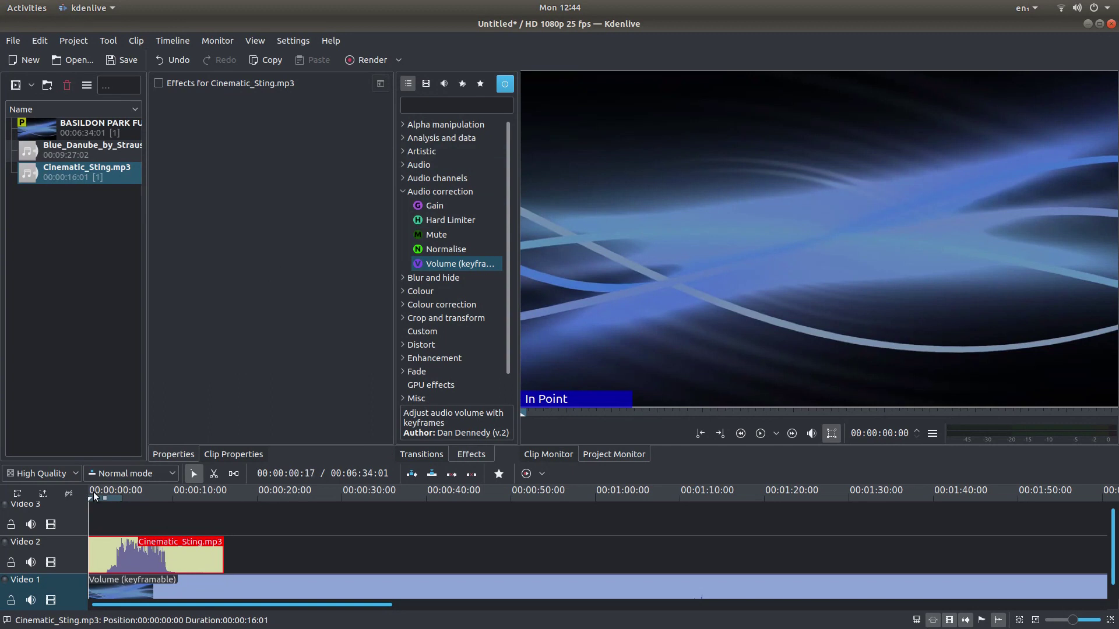
# - Trim the quiet opening off Cinematic_Sting.mp3 at about 00:00:01:21 and move the remaining clip to the timeline start
pyautogui.moveTo(92, 499); pyautogui.dragTo(108, 495)
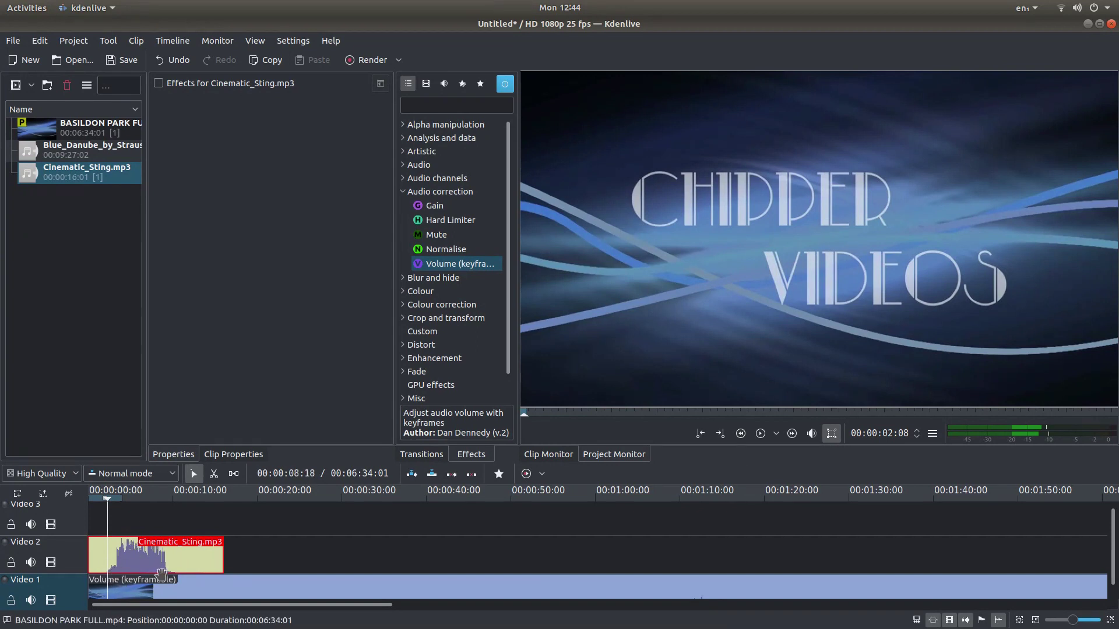
pyautogui.moveTo(106, 498); pyautogui.dragTo(103, 498)
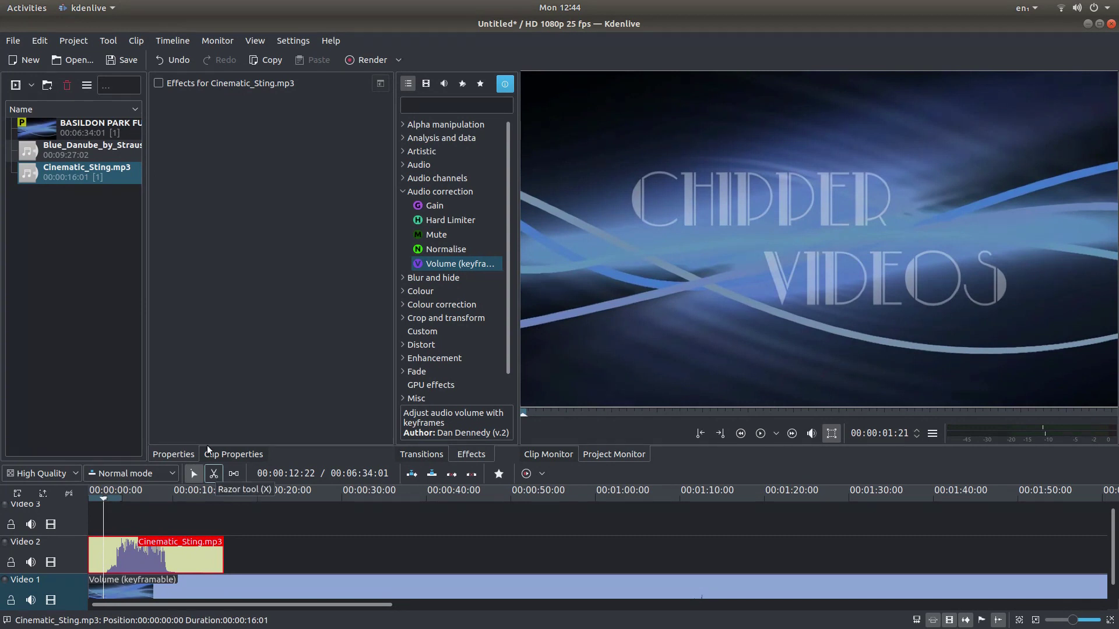
pyautogui.press('x')
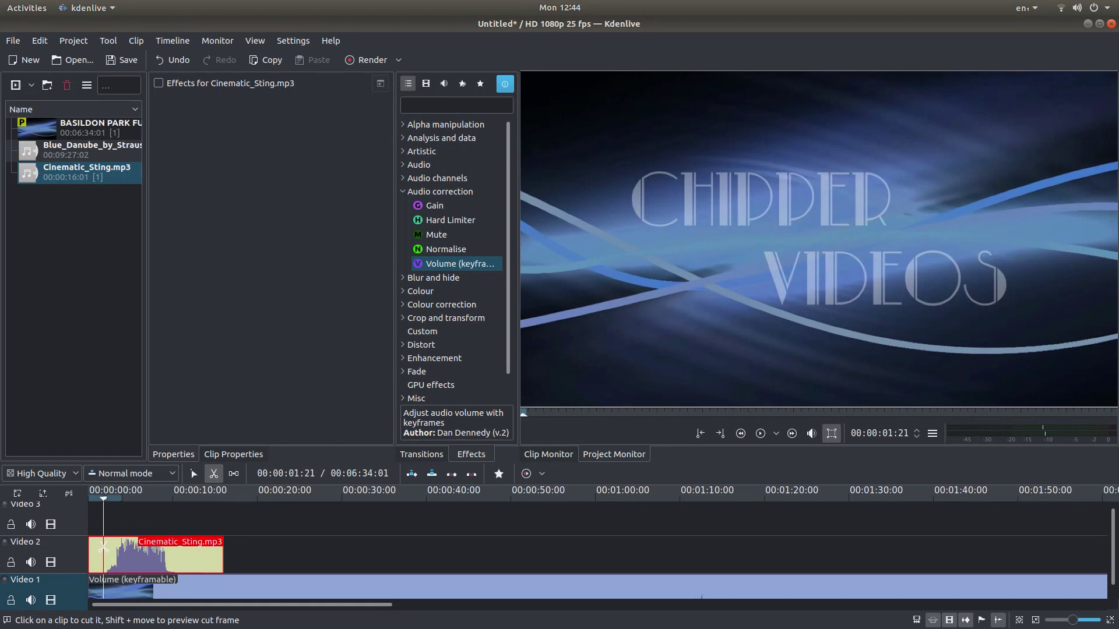
pyautogui.click(103, 548)
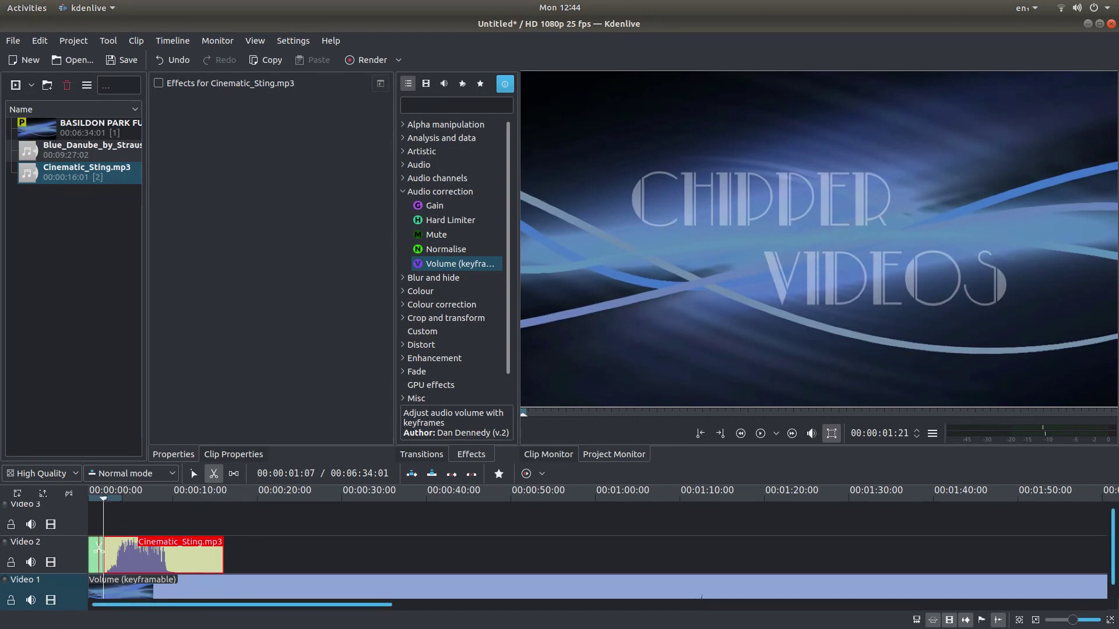
pyautogui.rightClick(96, 547)
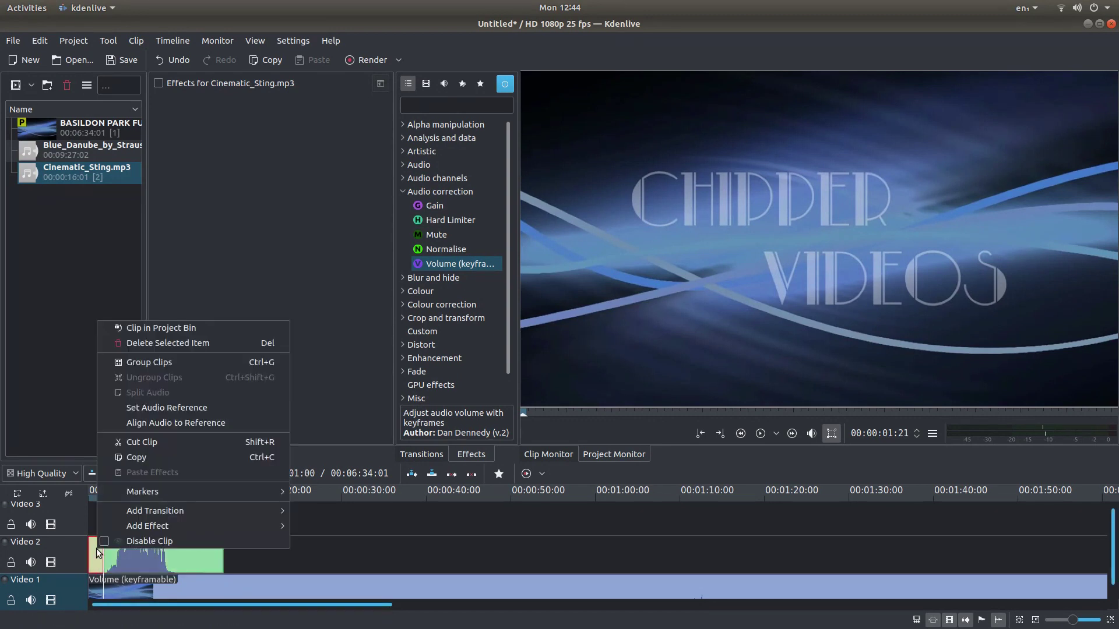
pyautogui.click(142, 344)
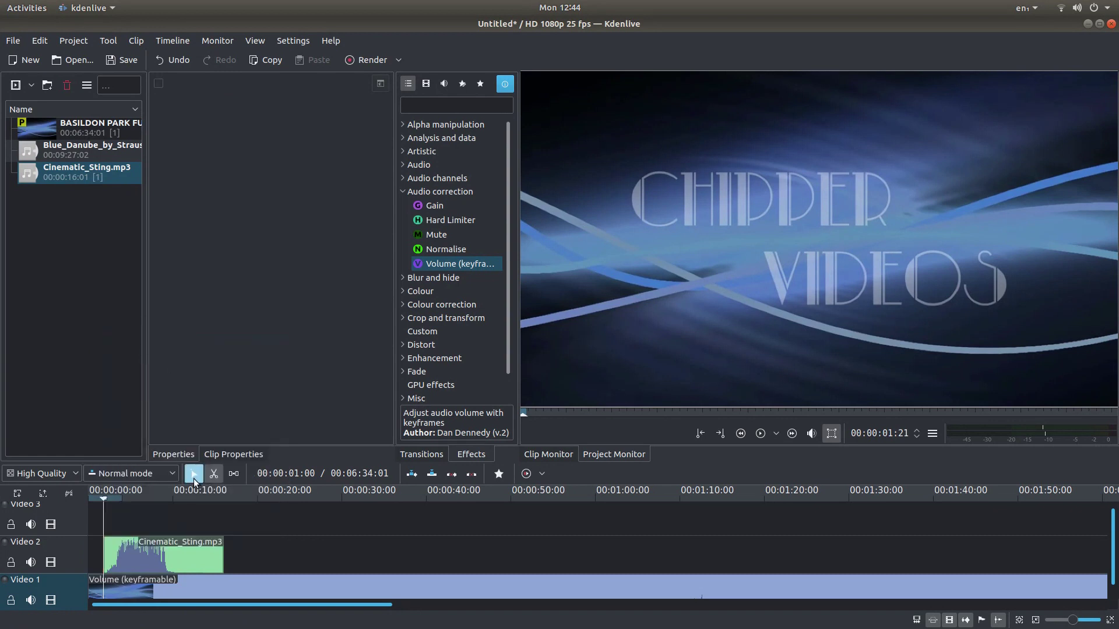
pyautogui.moveTo(173, 562); pyautogui.dragTo(157, 561)
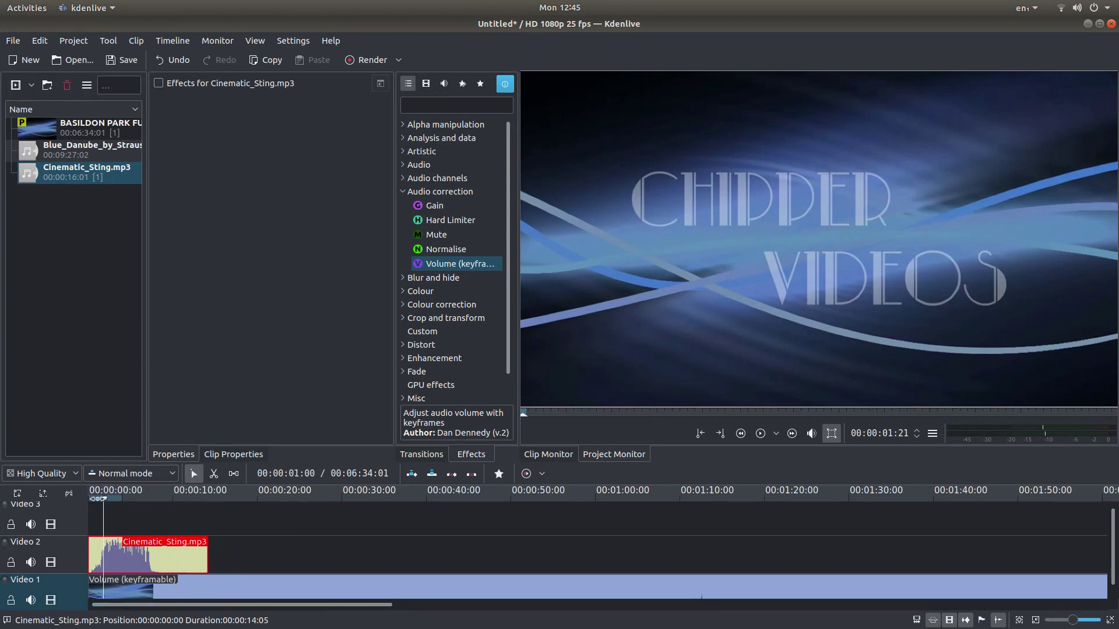
# - Play the timeline from the start until the Basildon Park title to check the sting against the opening
pyautogui.moveTo(104, 497); pyautogui.dragTo(66, 501)
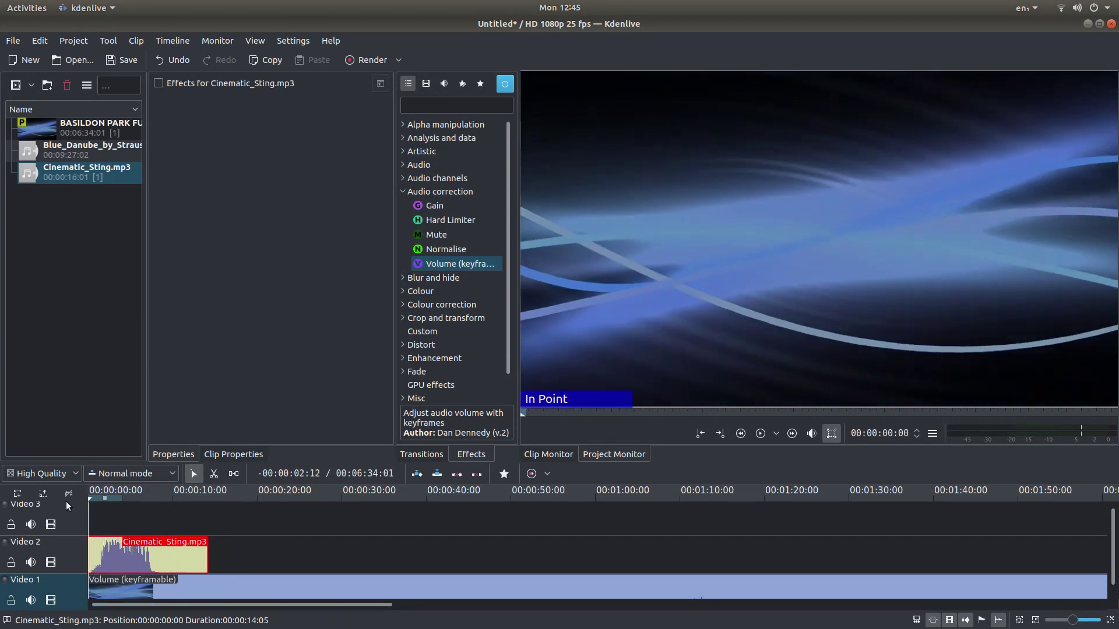
pyautogui.click(759, 434)
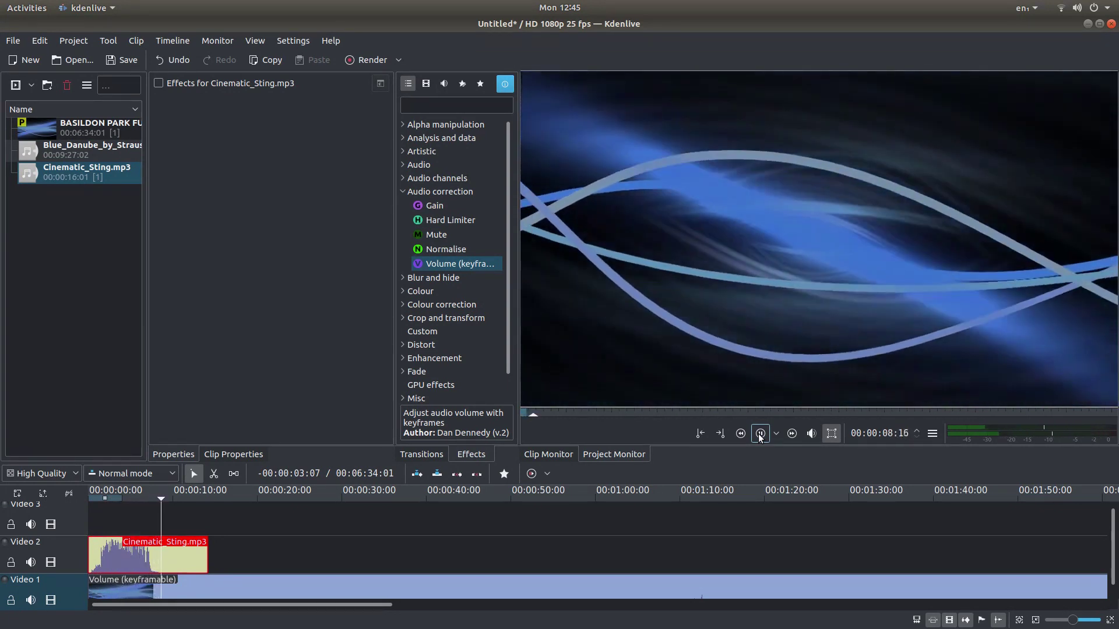
pyautogui.click(760, 433)
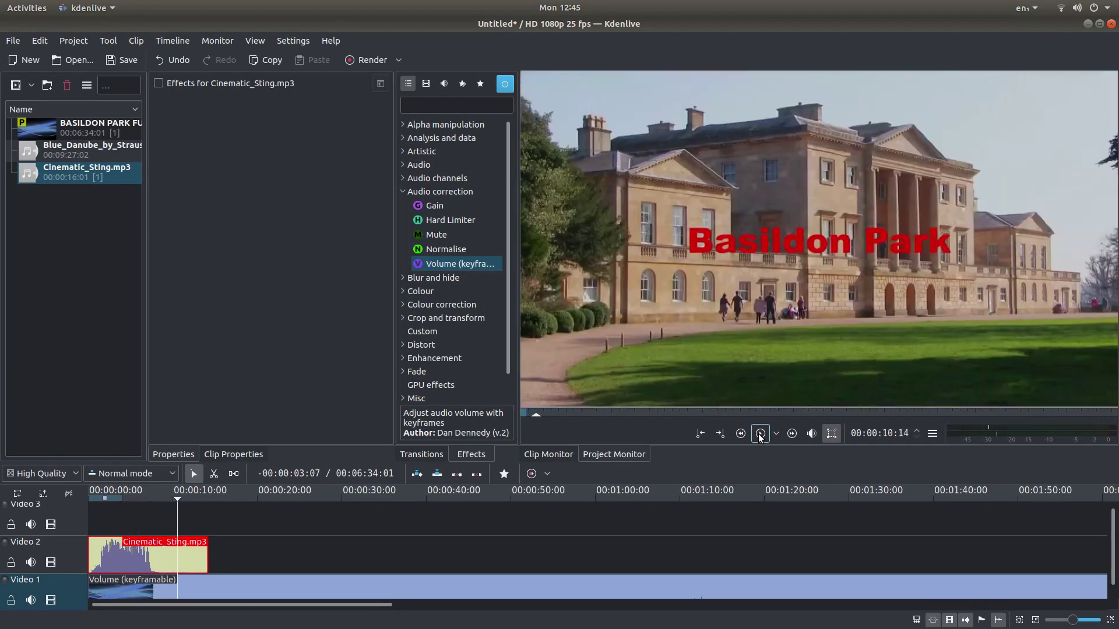
# - Cut Cinematic_Sting.mp3 where the Basildon Park title appears, at 00:00:10:13, and delete the piece after the cut
pyautogui.click(174, 498)
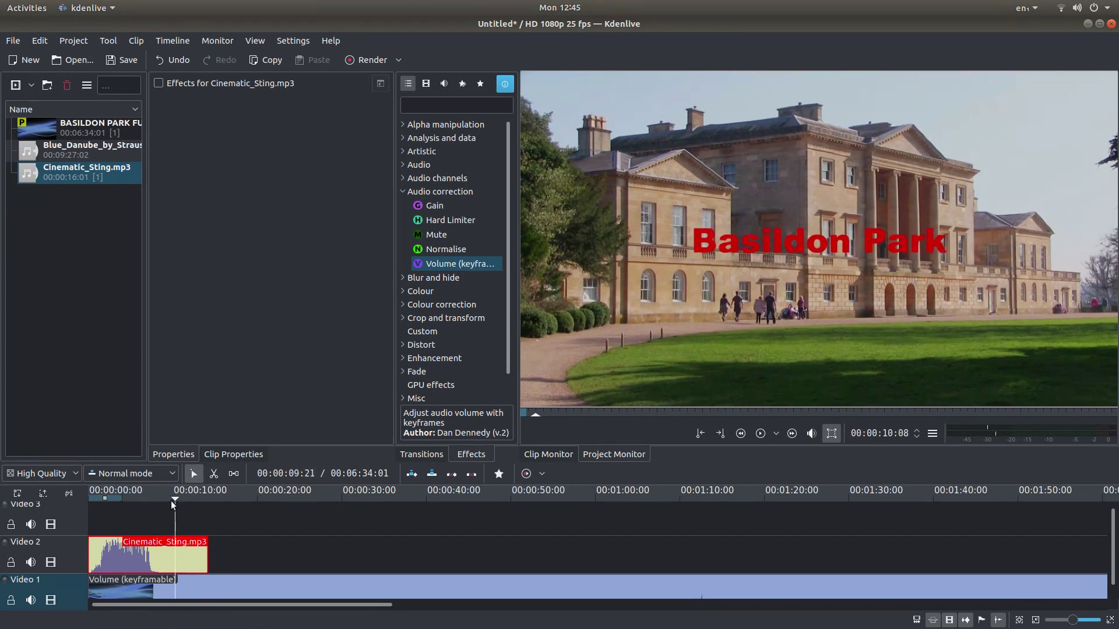
pyautogui.click(172, 498)
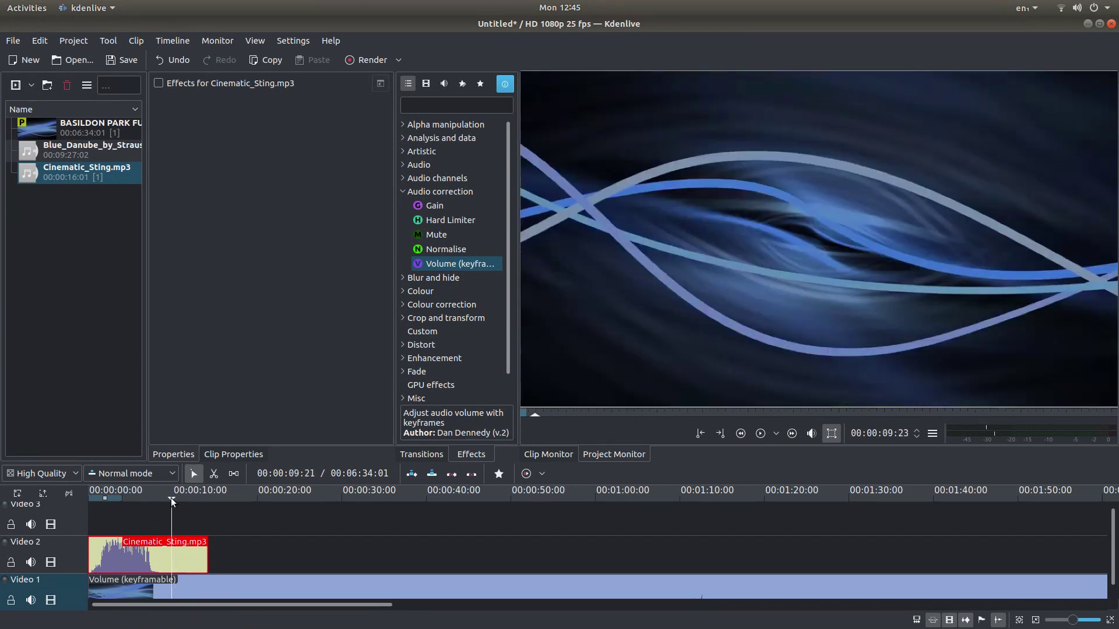
pyautogui.click(176, 498)
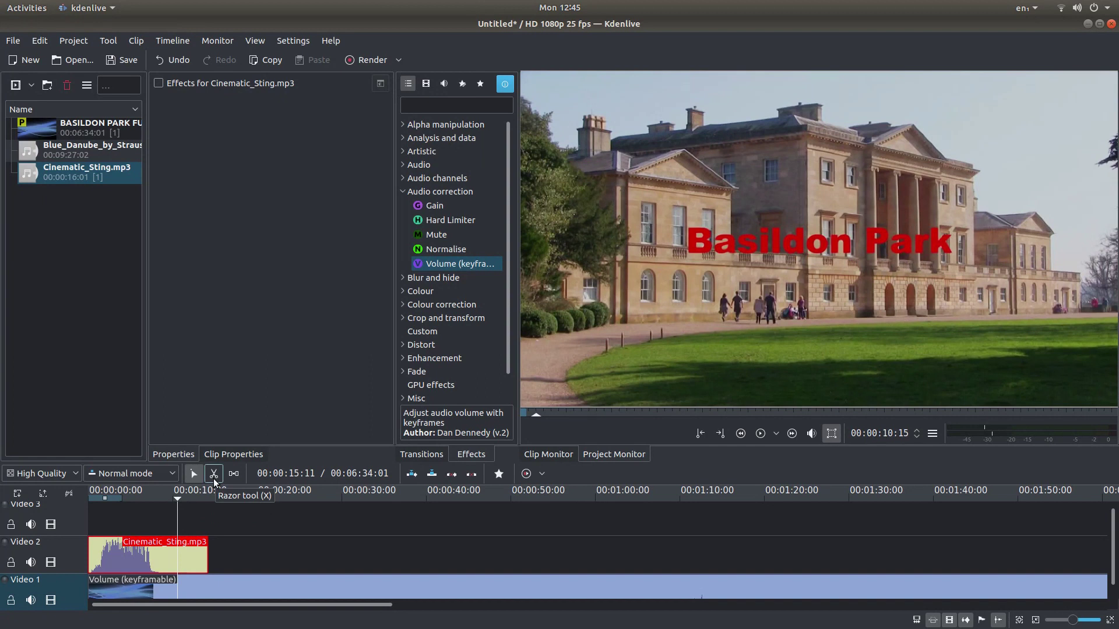
pyautogui.press('x')
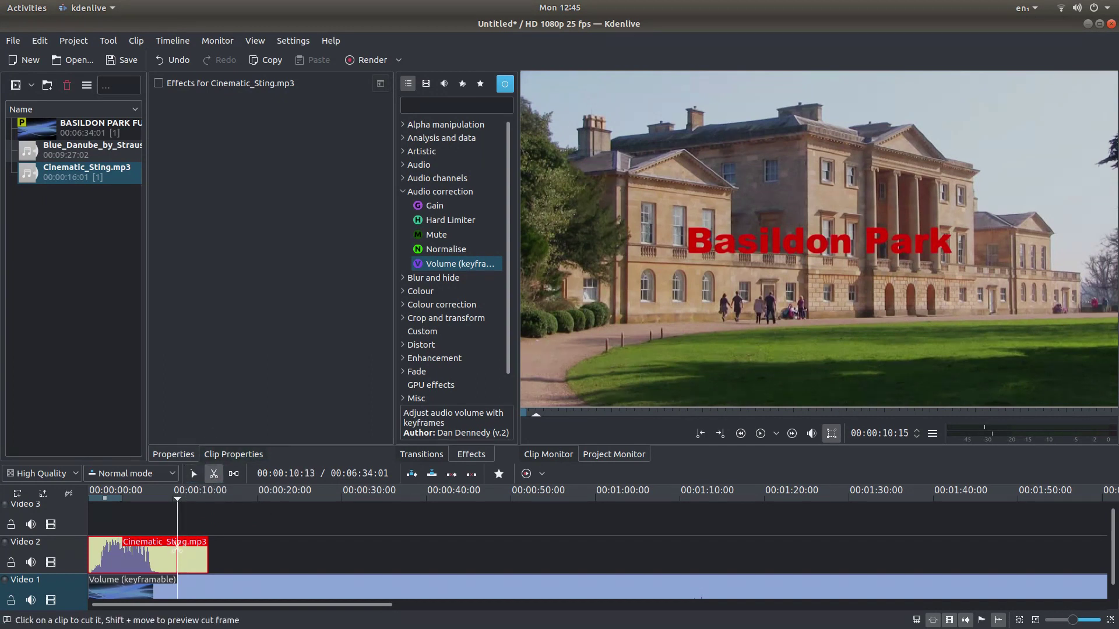
pyautogui.click(177, 548)
pyautogui.press('s')
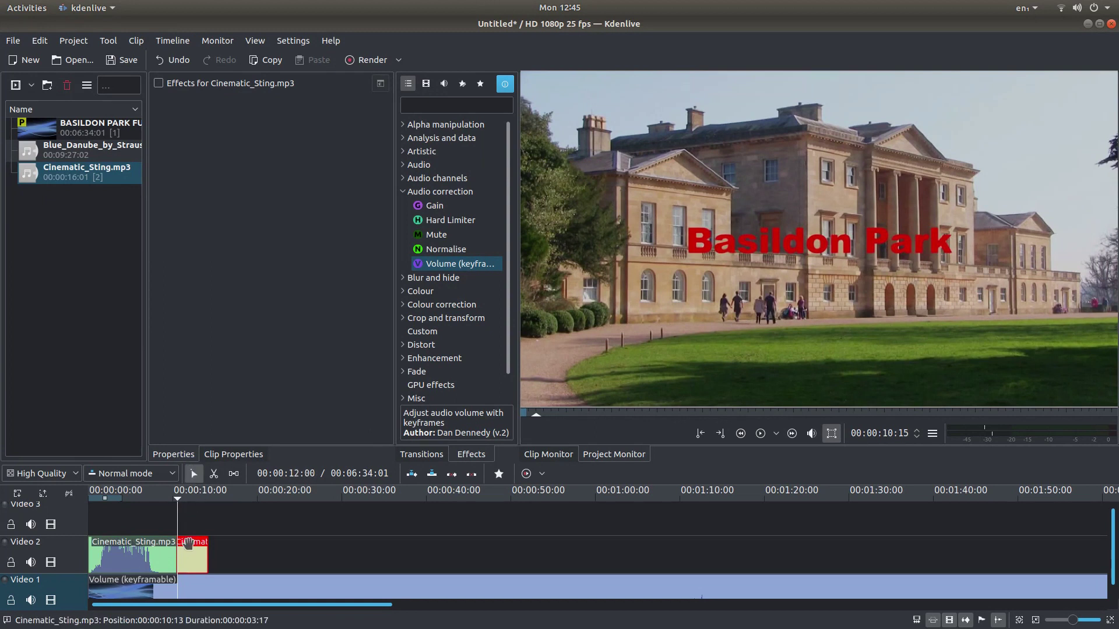
pyautogui.rightClick(190, 548)
pyautogui.click(219, 341)
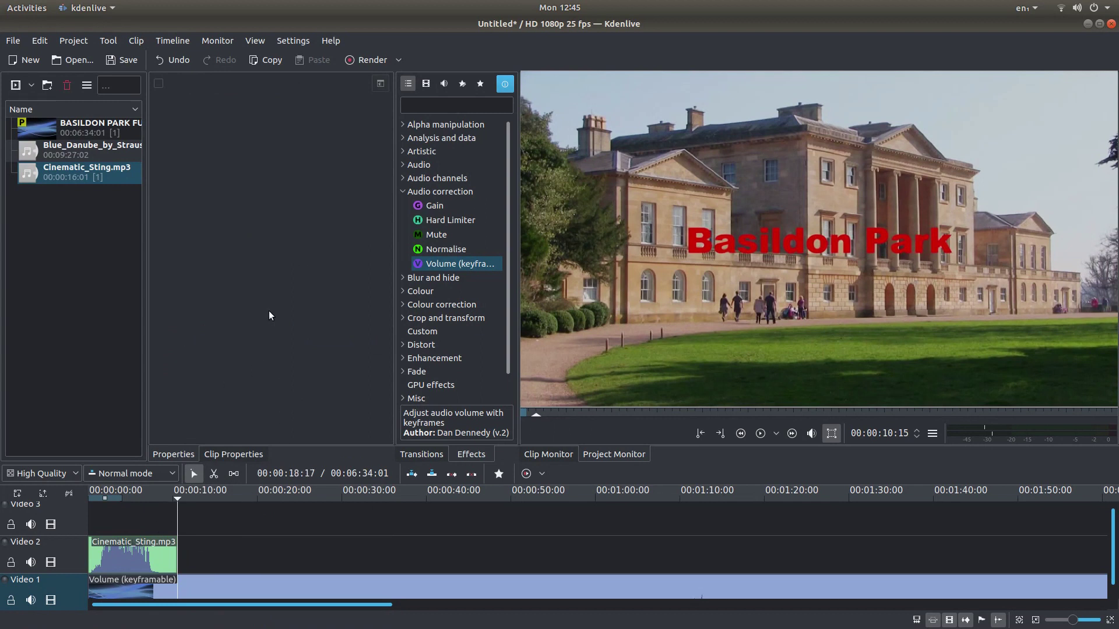
# - Place Blue_Danube_by_Strauss.mp3 on Video 2 directly after the Cinematic_Sting.mp3 clip
pyautogui.moveTo(75, 150); pyautogui.dragTo(268, 554)
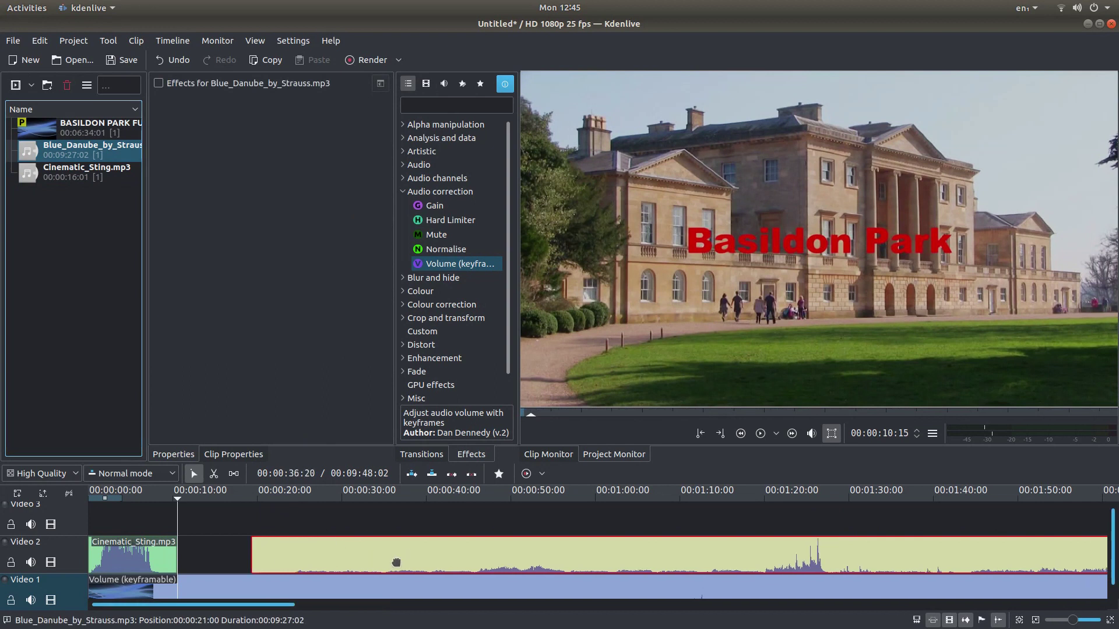
pyautogui.moveTo(396, 562); pyautogui.dragTo(312, 564)
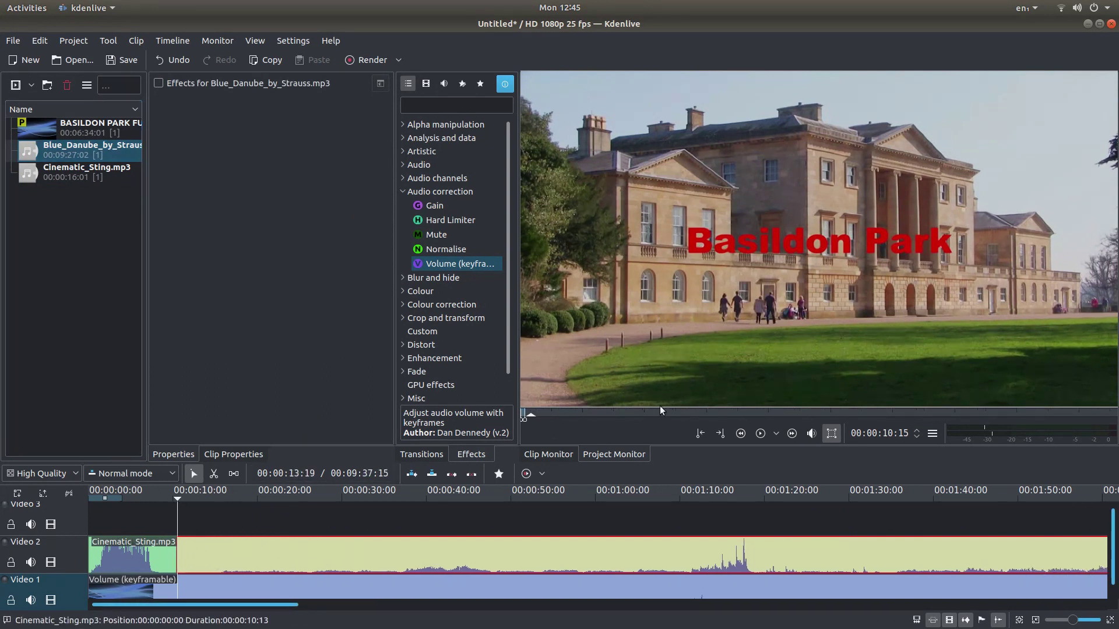
# - Play the opening of the Blue Danube clip to judge its loudness, and return the playhead to the clip's start
pyautogui.click(761, 434)
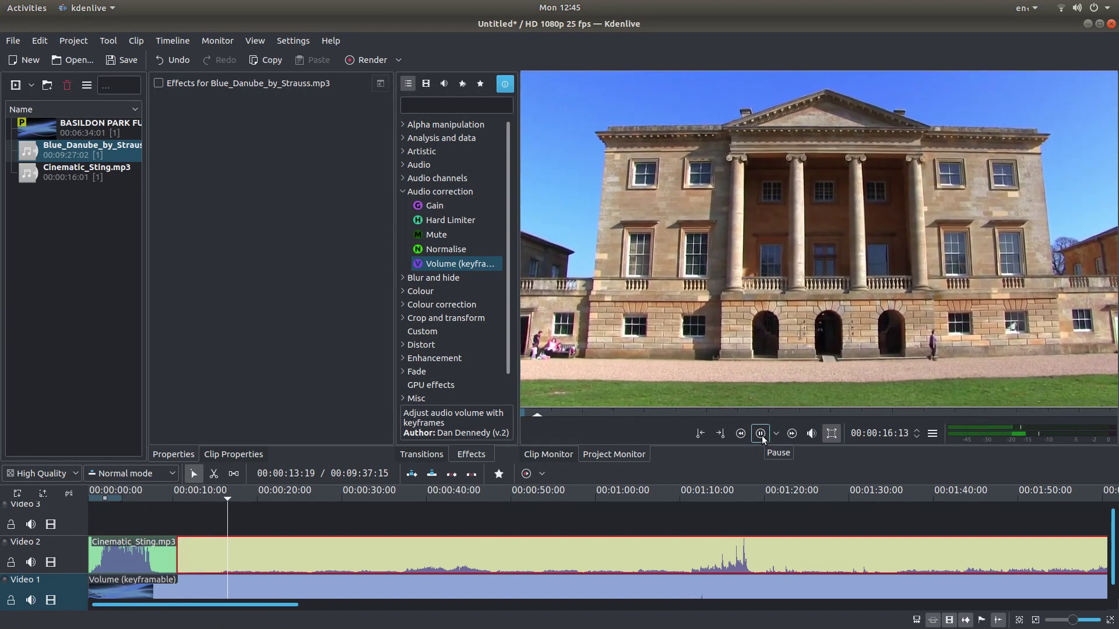
pyautogui.click(761, 434)
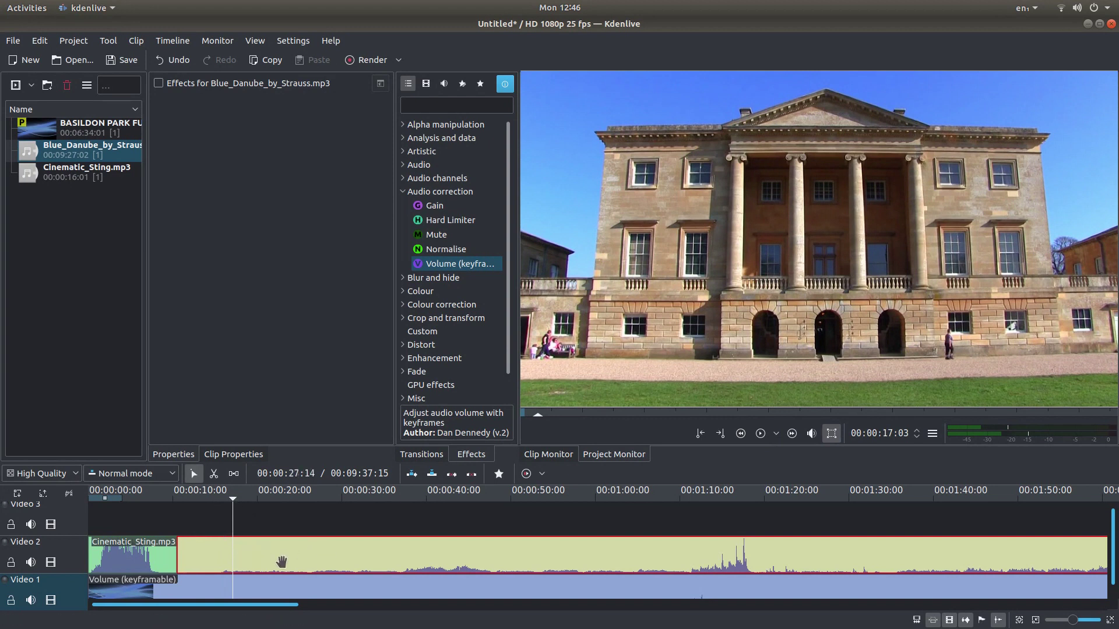
pyautogui.press('Home')
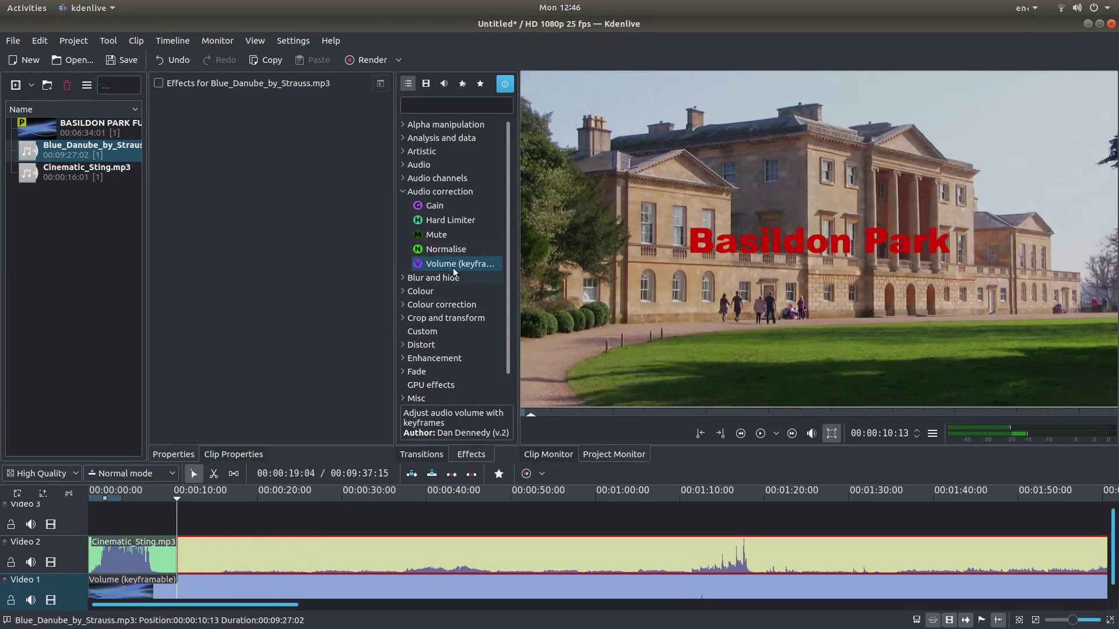
# - Apply Volume (keyframable) to the Blue Danube clip and raise its gain to 20 dB
pyautogui.moveTo(456, 270); pyautogui.dragTo(226, 558)
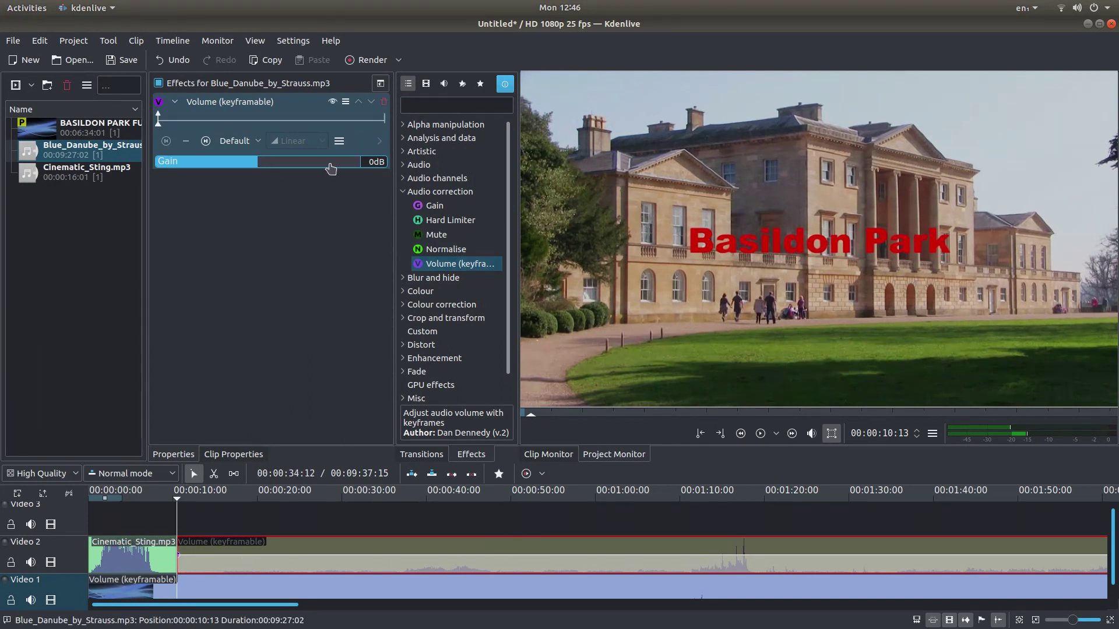
pyautogui.doubleClick(371, 163)
pyautogui.write('5')
pyautogui.press('Return')
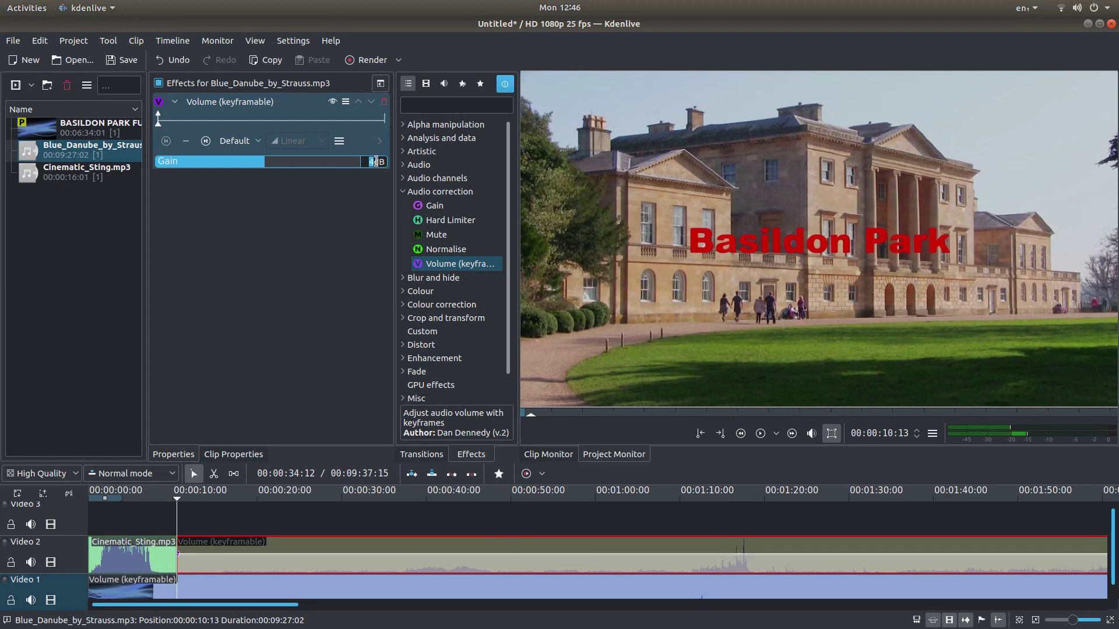
pyautogui.scroll(11, 377, 161)
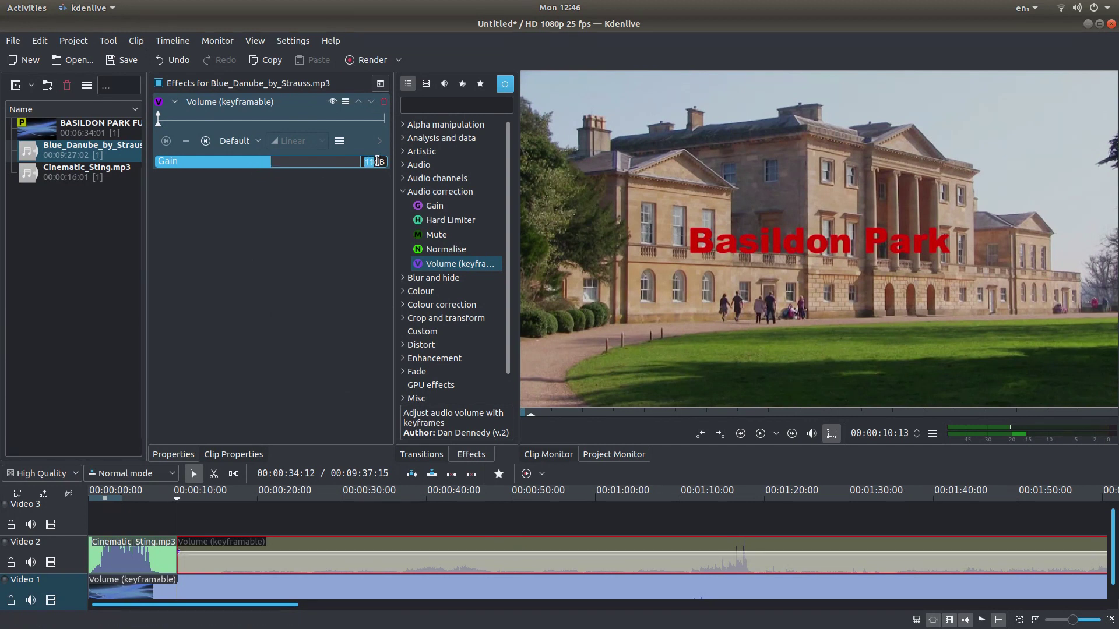
pyautogui.scroll(-1, 377, 161)
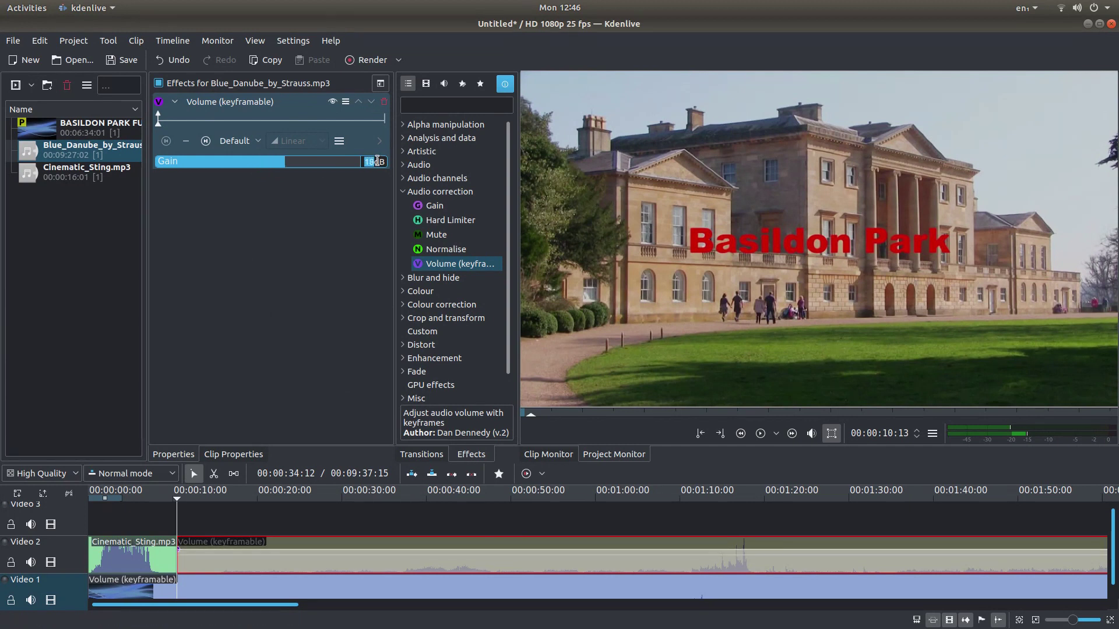
pyautogui.scroll(5, 377, 161)
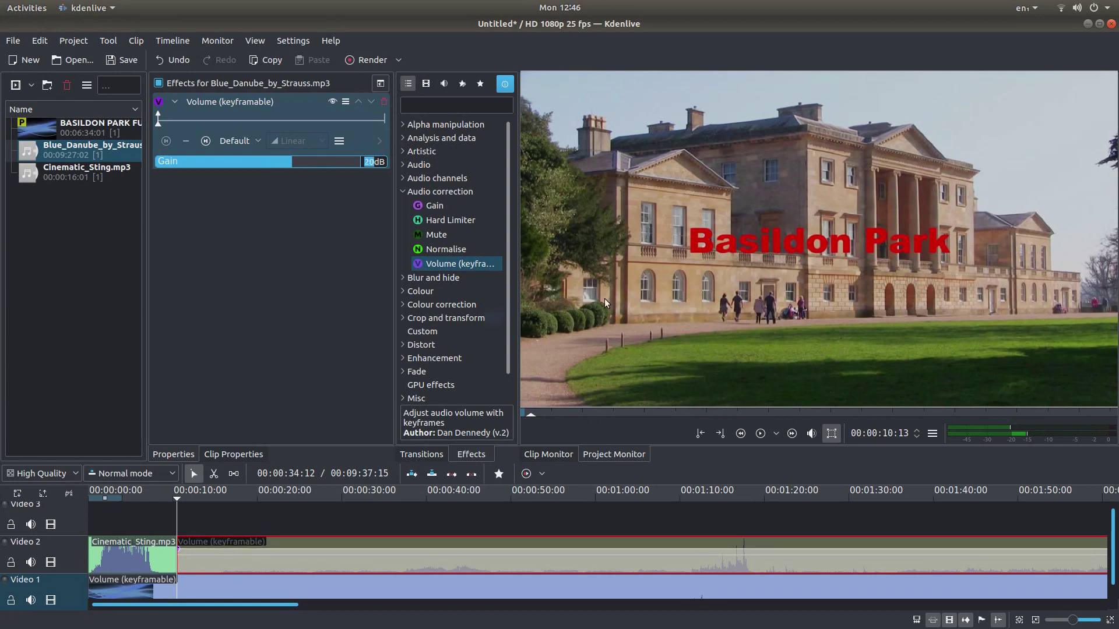
# - Play the boosted Blue Danube music to check its new volume, and bring the playhead back to the clip's start
pyautogui.click(759, 434)
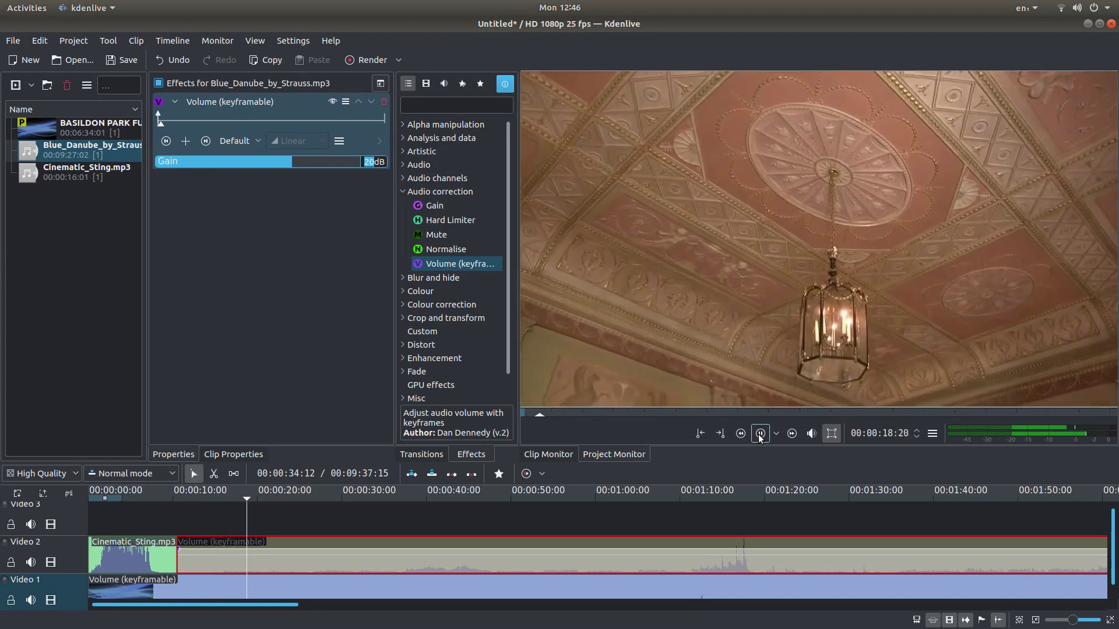
pyautogui.click(759, 434)
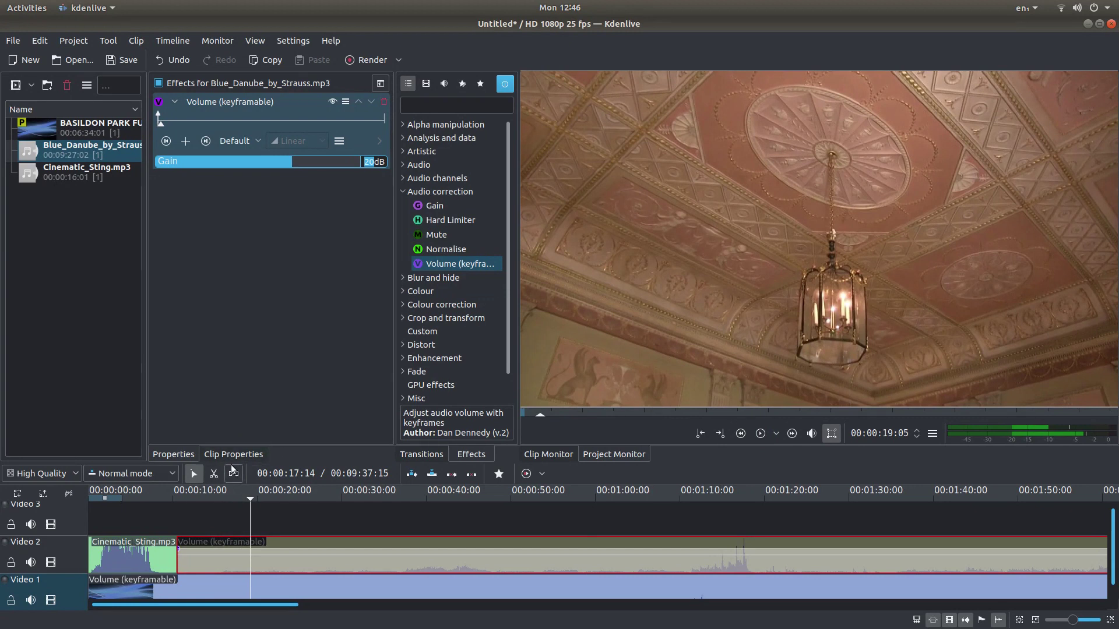
pyautogui.press('Home')
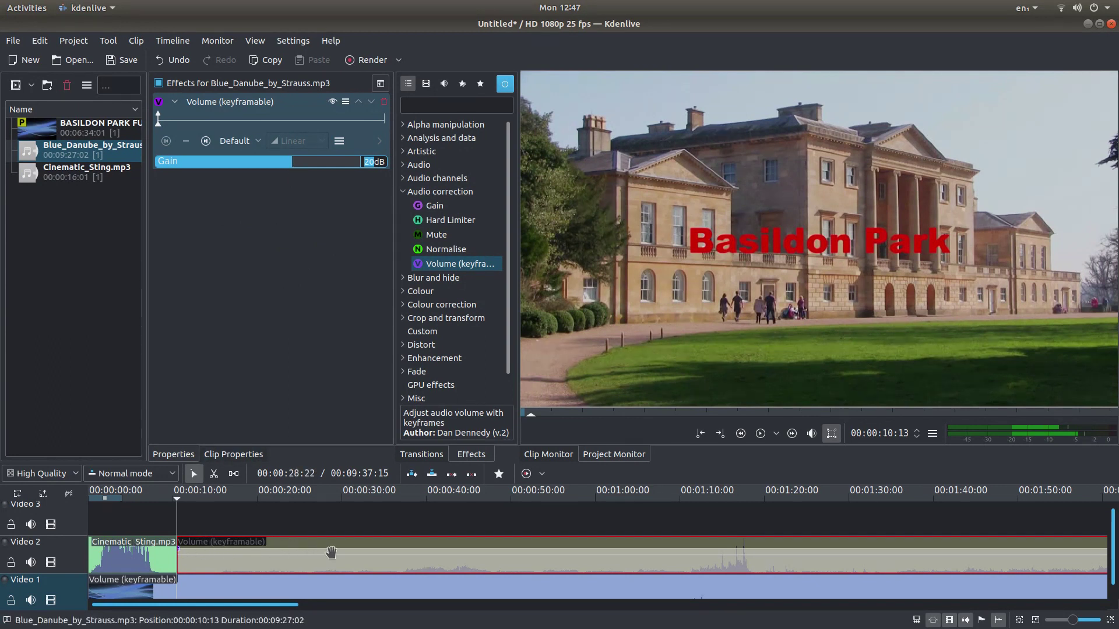
# - Split the Blue Danube clip at the end of the BASILDON PARK FULL.mp4 video and delete the surplus music beyond it
pyautogui.press('End')
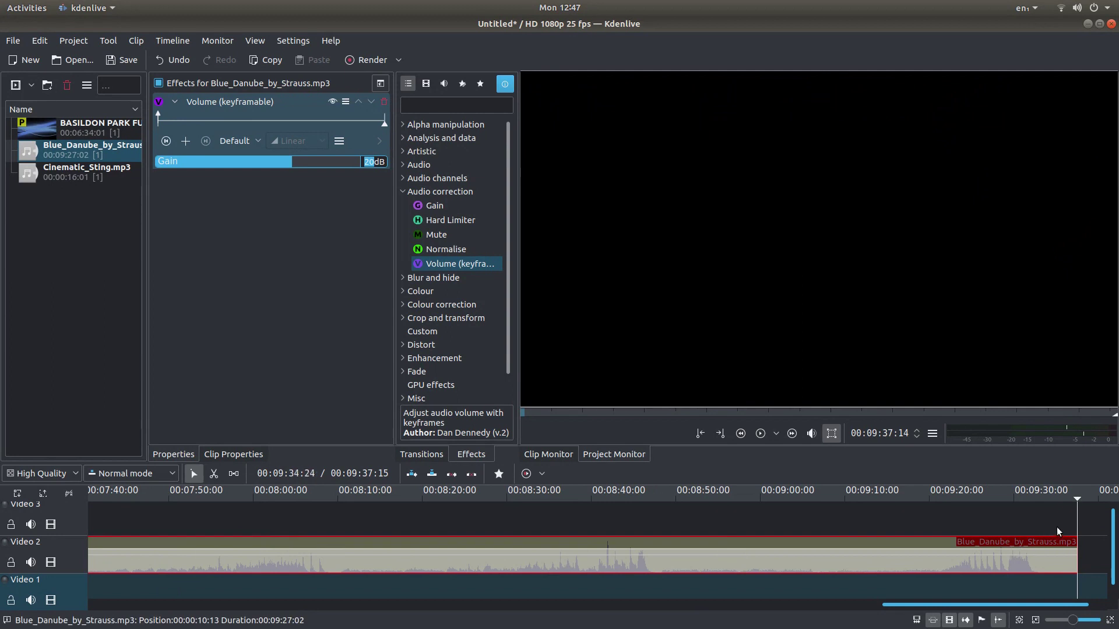
pyautogui.moveTo(964, 602); pyautogui.dragTo(732, 614)
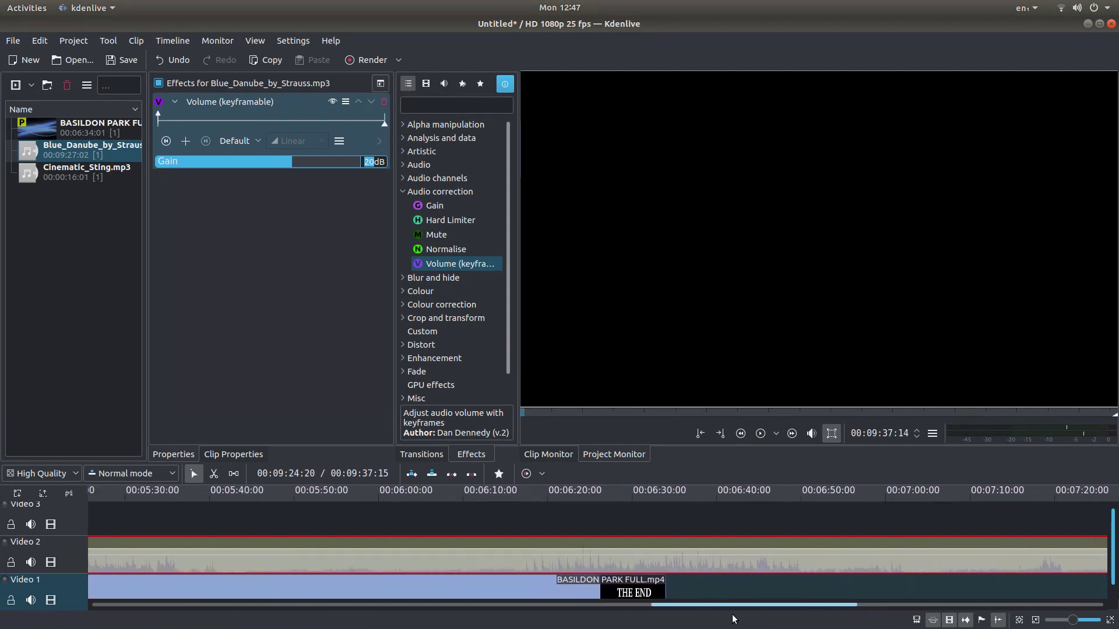
pyautogui.click(569, 589)
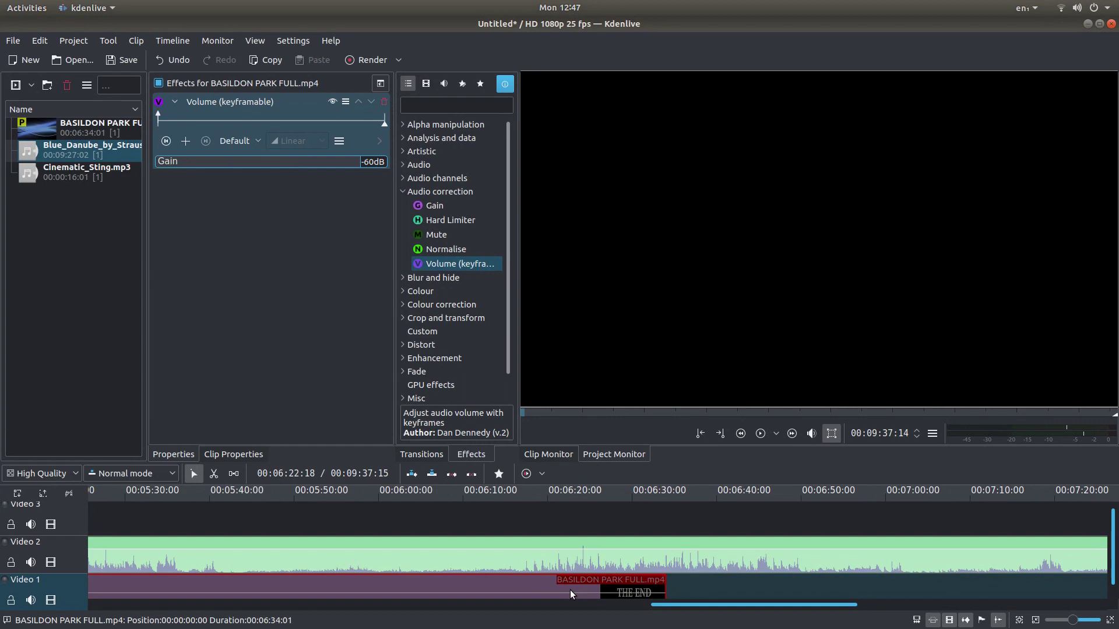
pyautogui.press('End')
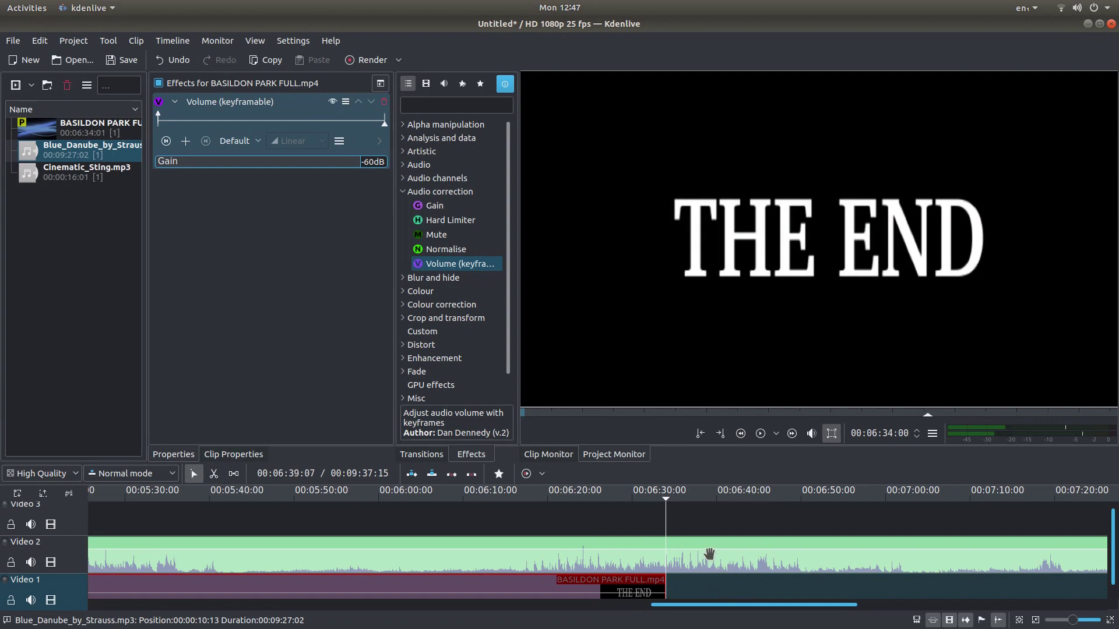
pyautogui.press('x')
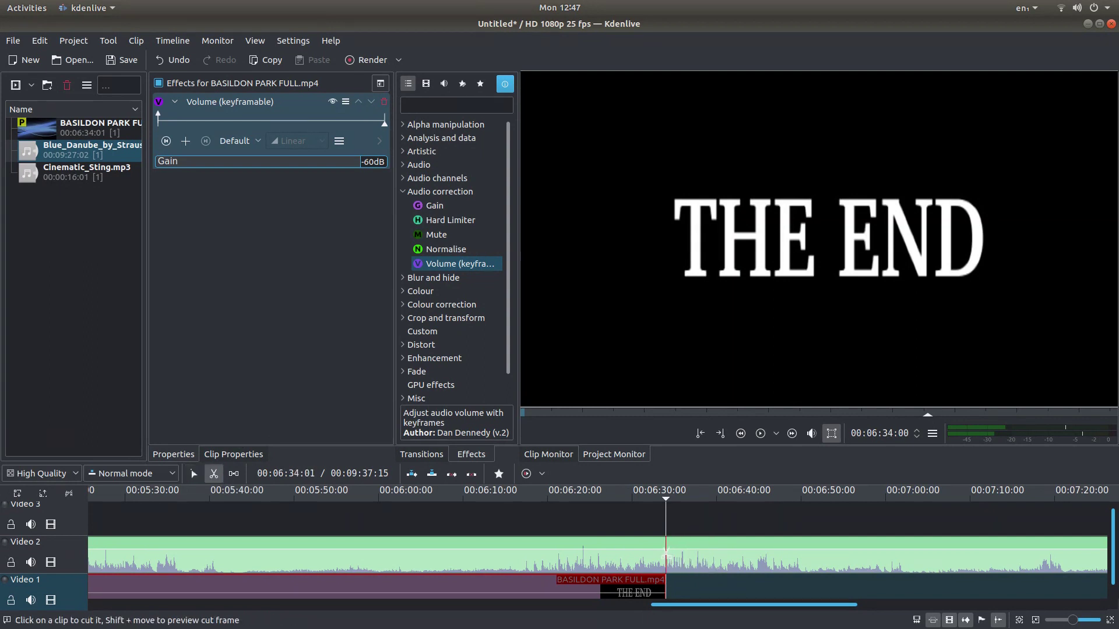
pyautogui.click(666, 554)
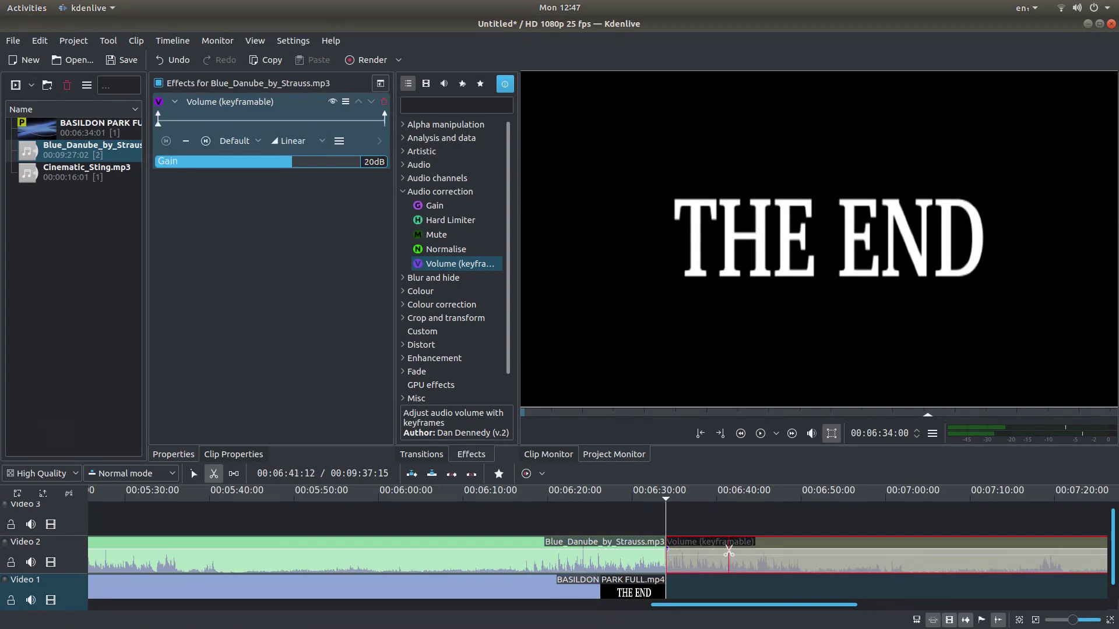
pyautogui.rightClick(729, 551)
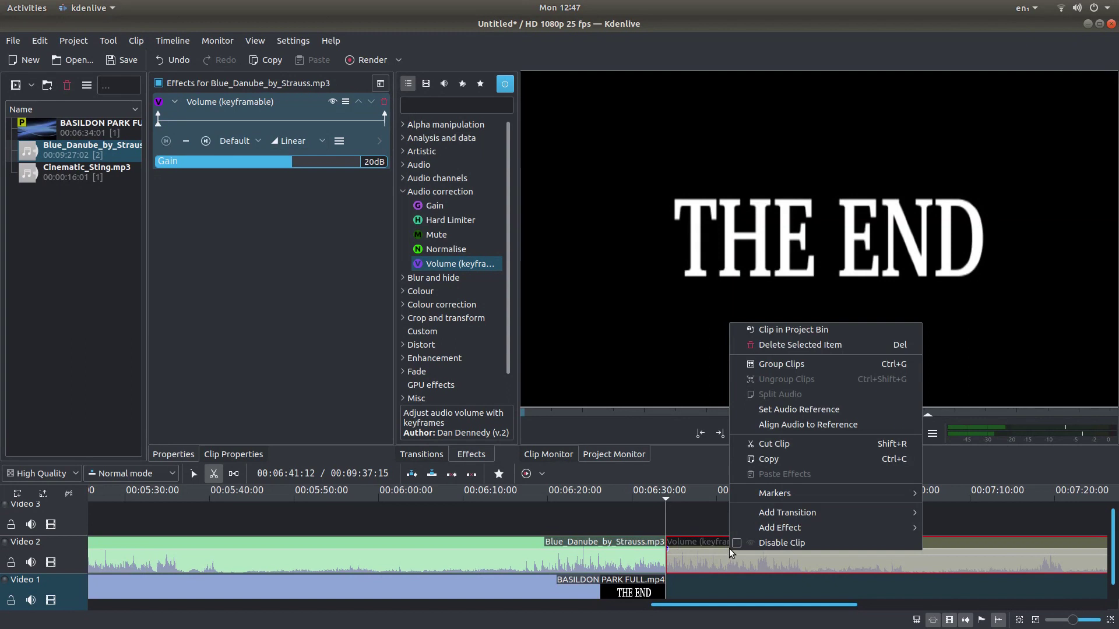
pyautogui.click(798, 345)
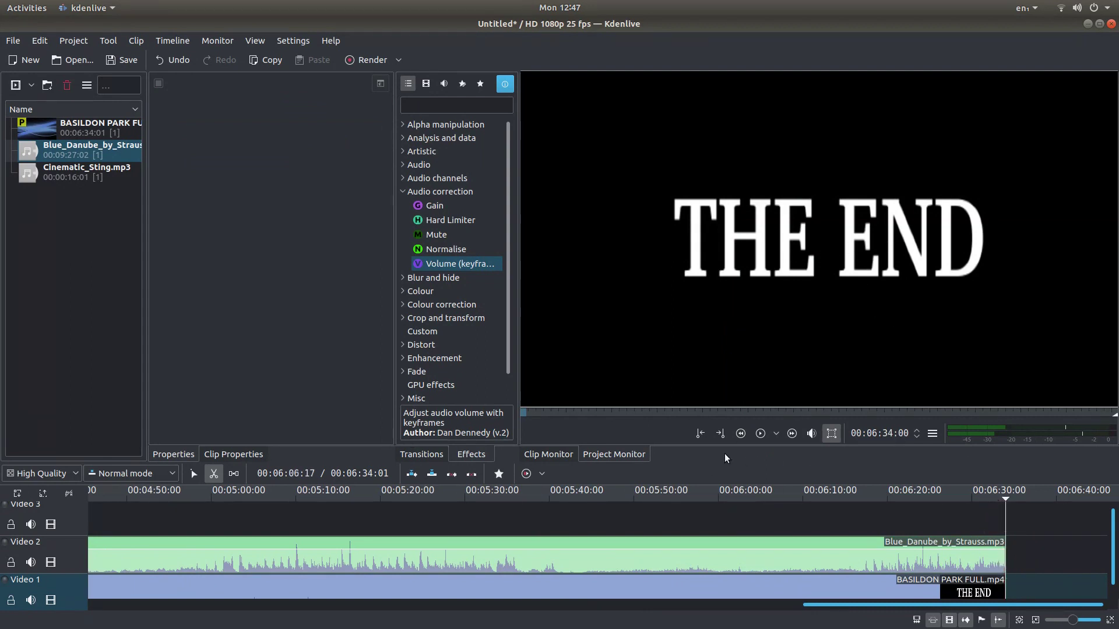
pyautogui.press('s')
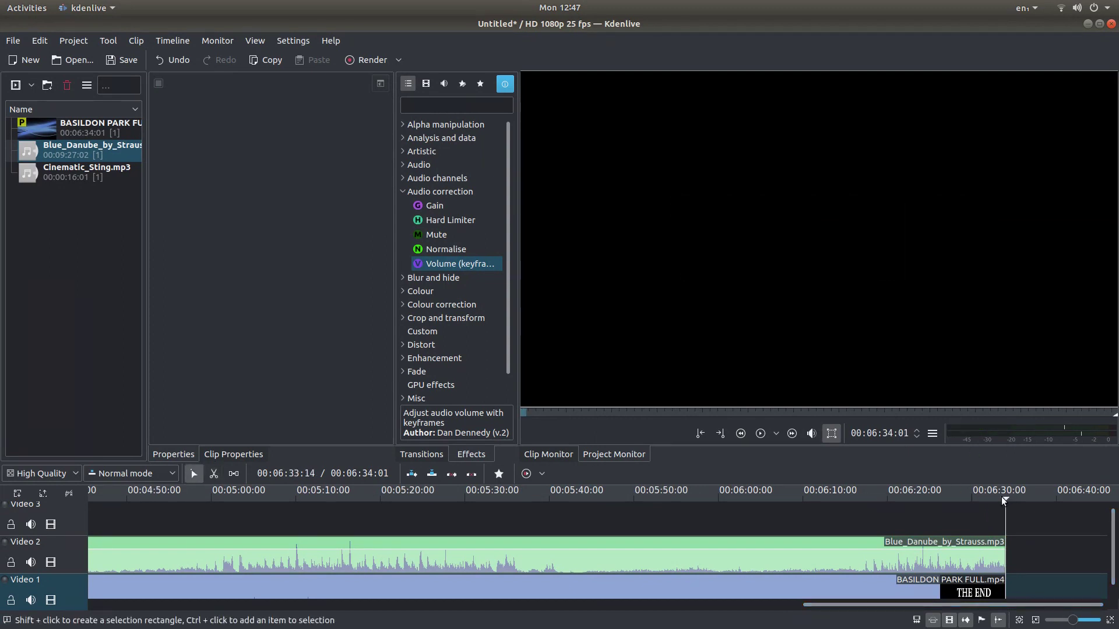
# - Add a volume keyframe to the Blue Danube clip at 00:06:17:04, shortly before THE END title
pyautogui.moveTo(1001, 497); pyautogui.dragTo(960, 501)
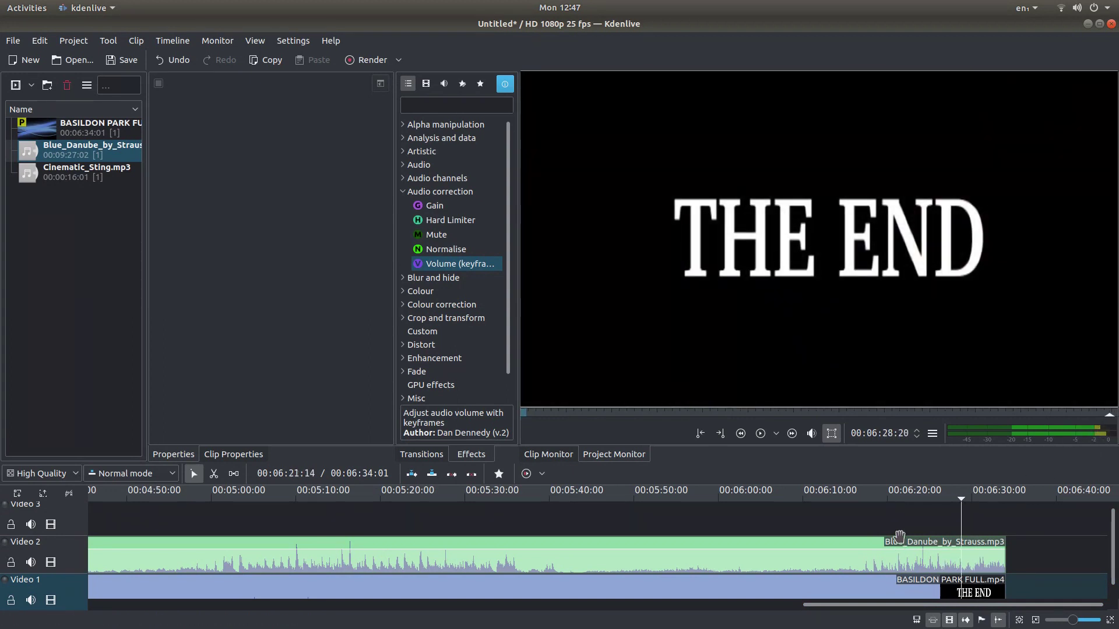
pyautogui.moveTo(960, 499); pyautogui.dragTo(862, 505)
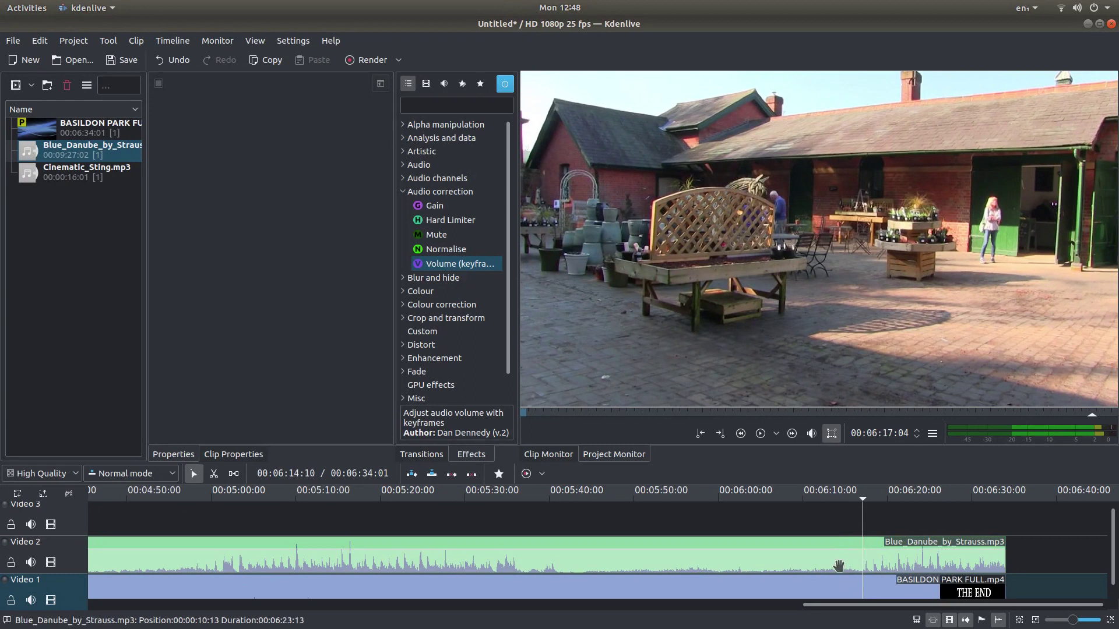
pyautogui.click(865, 549)
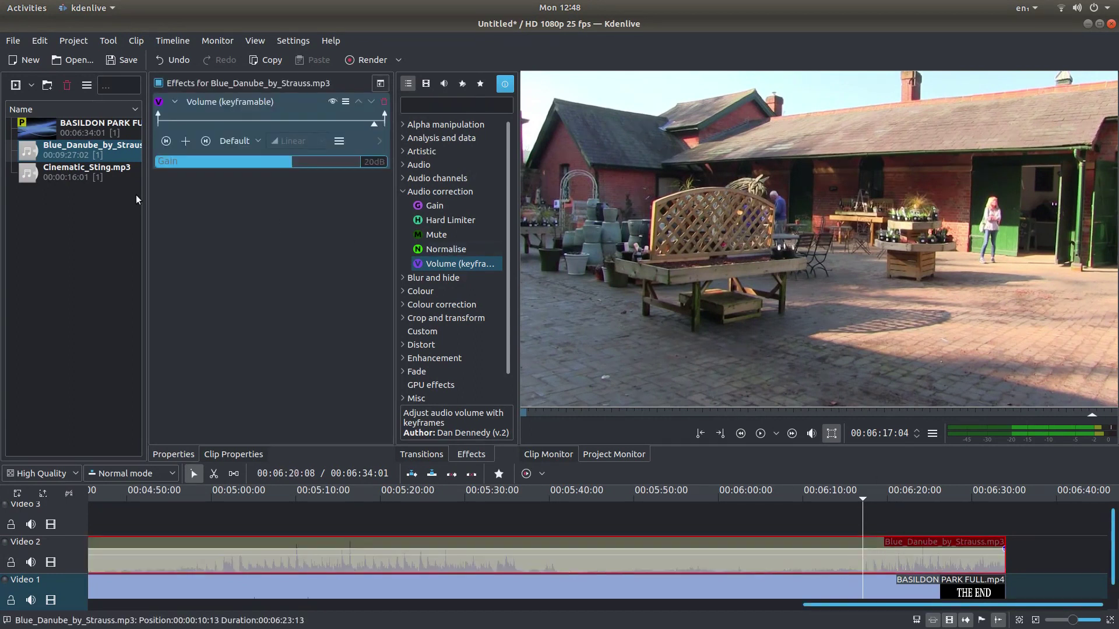
pyautogui.click(185, 143)
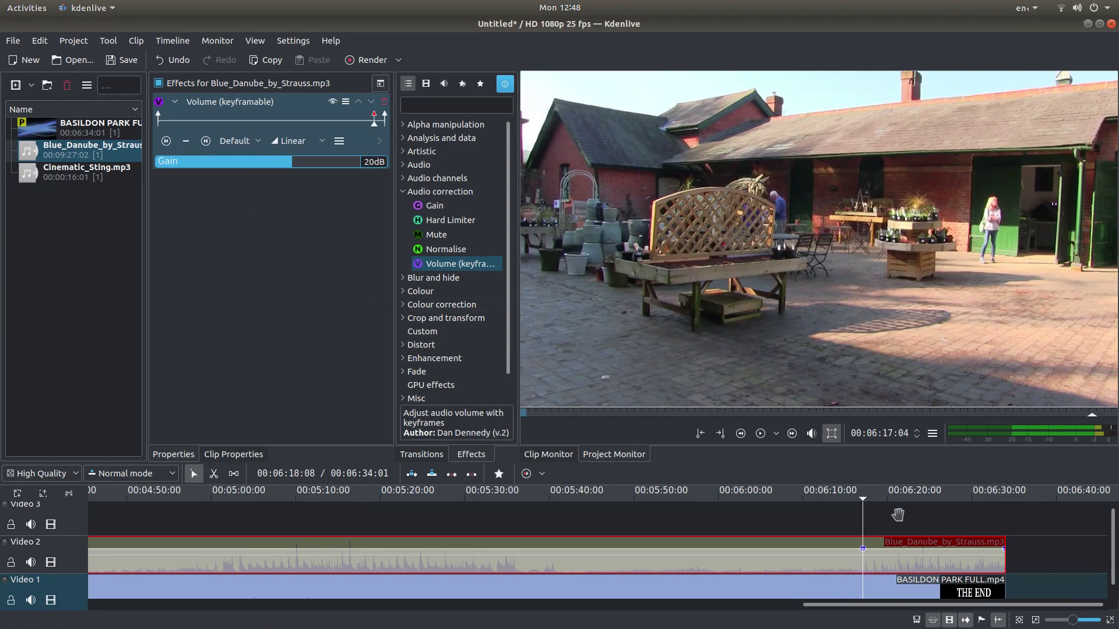
# - Set the gain at the Blue Danube clip's final keyframe to -60 dB and scrub through the resulting fade-out
pyautogui.press('End')
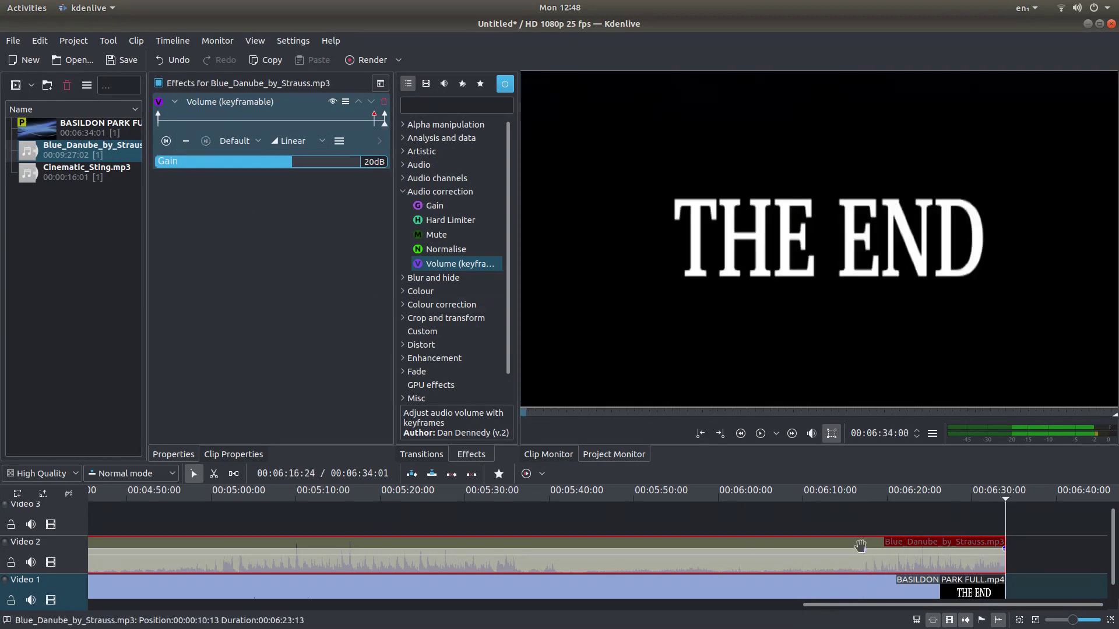
pyautogui.moveTo(298, 164); pyautogui.dragTo(145, 177)
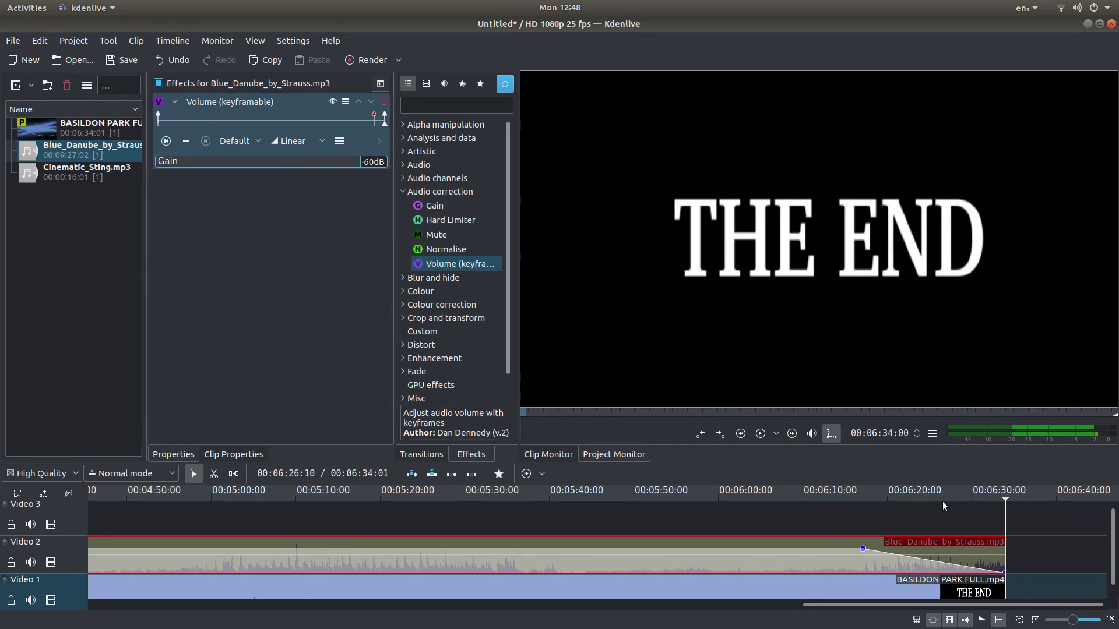
pyautogui.moveTo(835, 494); pyautogui.dragTo(1000, 502)
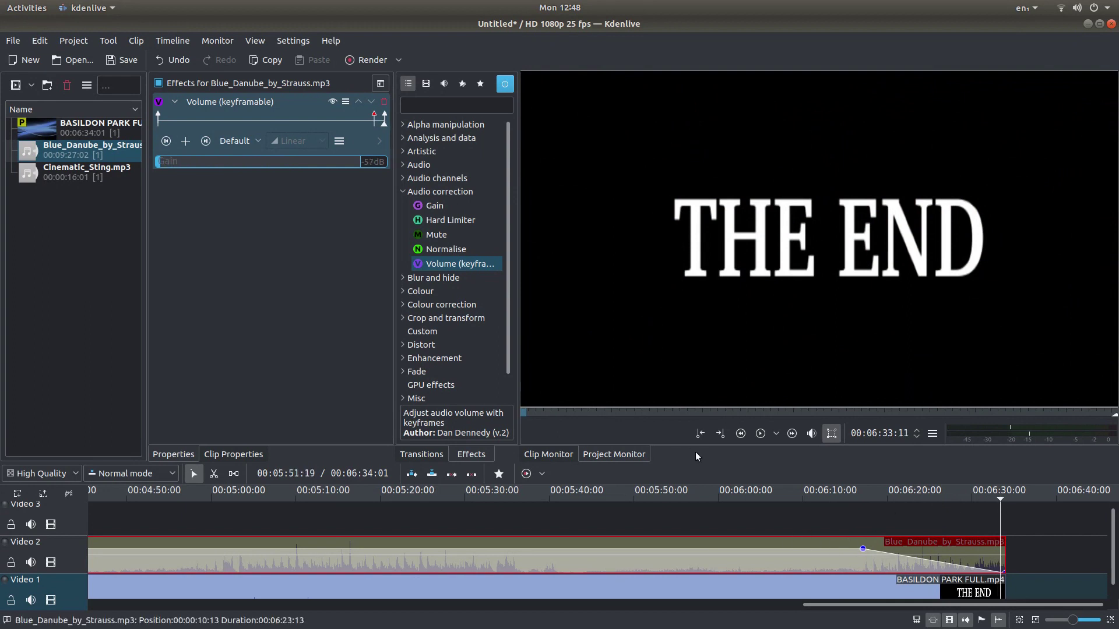